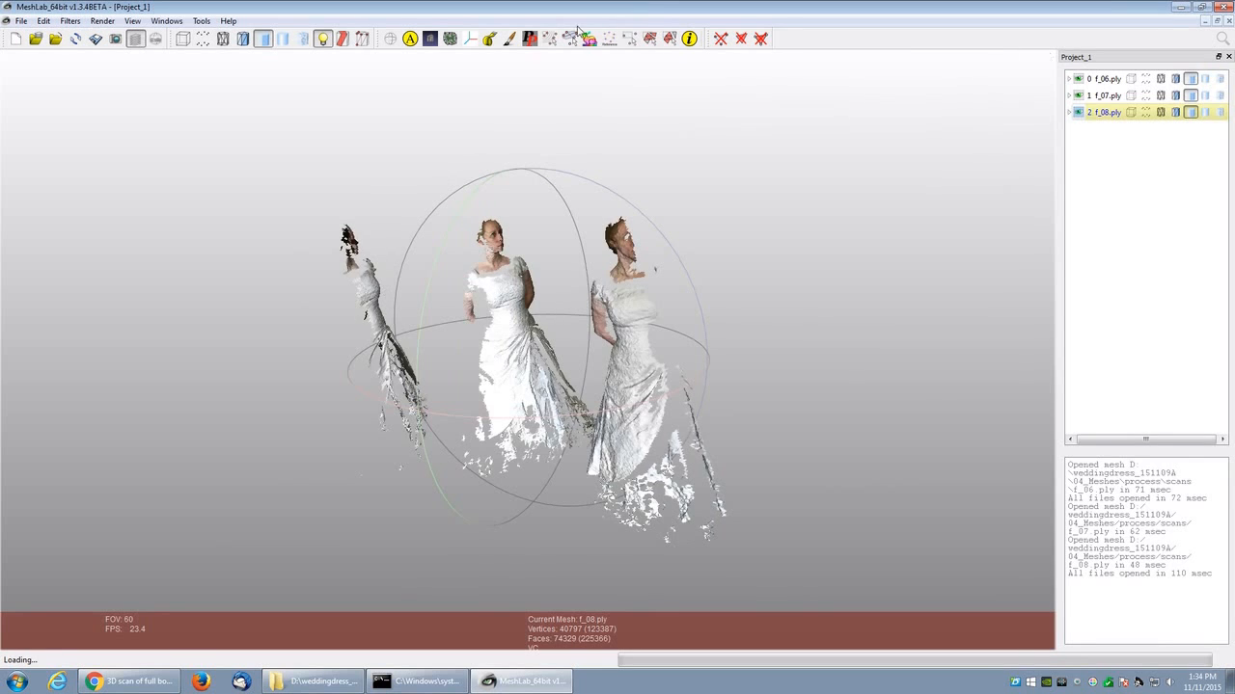
Step: Start the Align tool and glue the f_07.ply scan in place
left_click(410, 38)
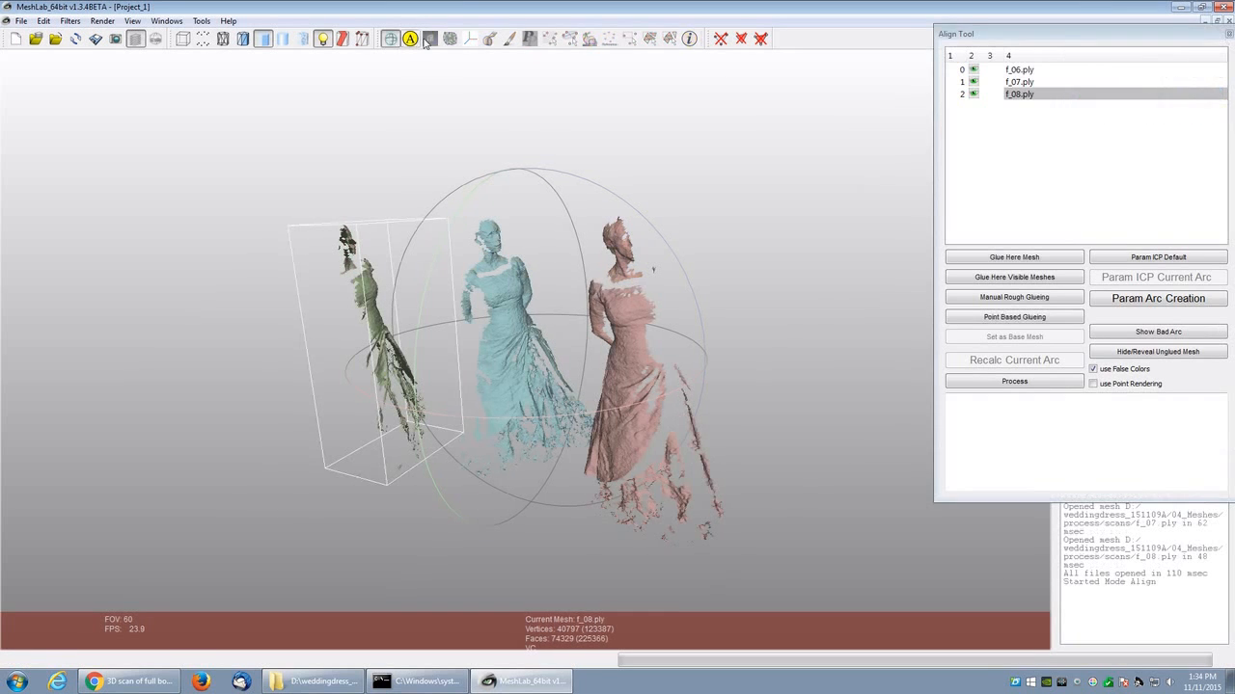
left_click(1017, 71)
left_click(975, 82)
left_click(974, 82)
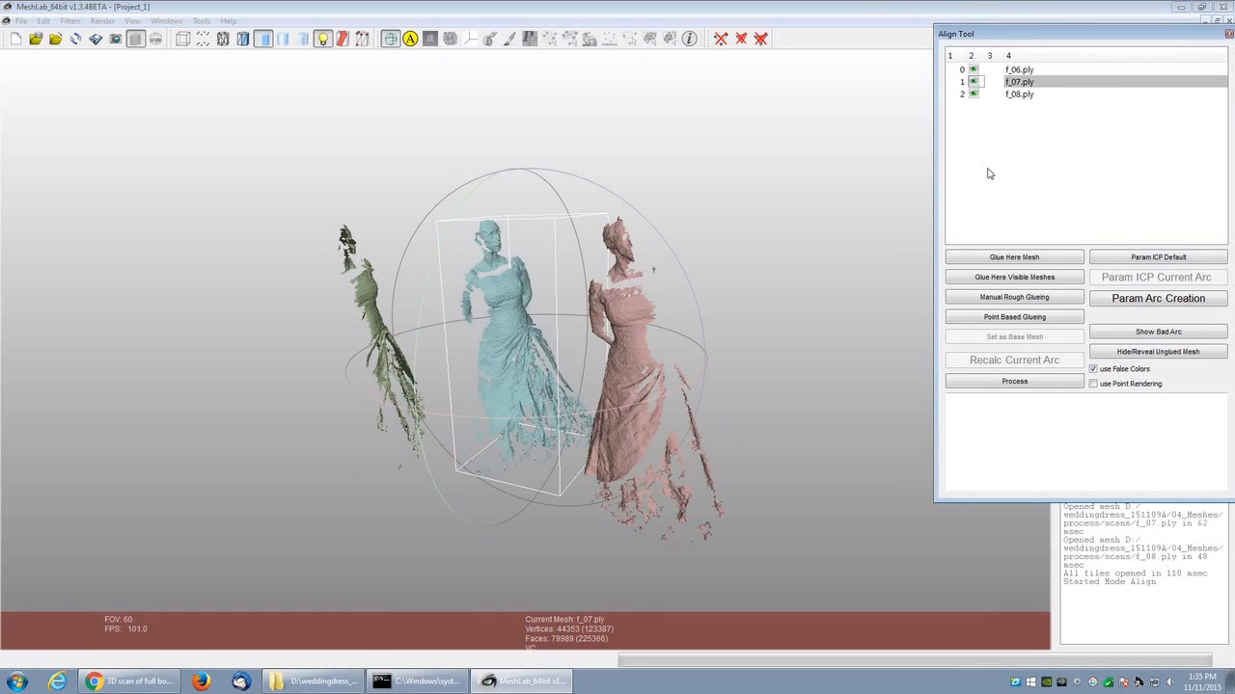
left_click(1005, 256)
Step: Glue f_06.ply to the fixed scan with Point Based Glueing, matching points on the arm, face and neckline
left_click(1016, 71)
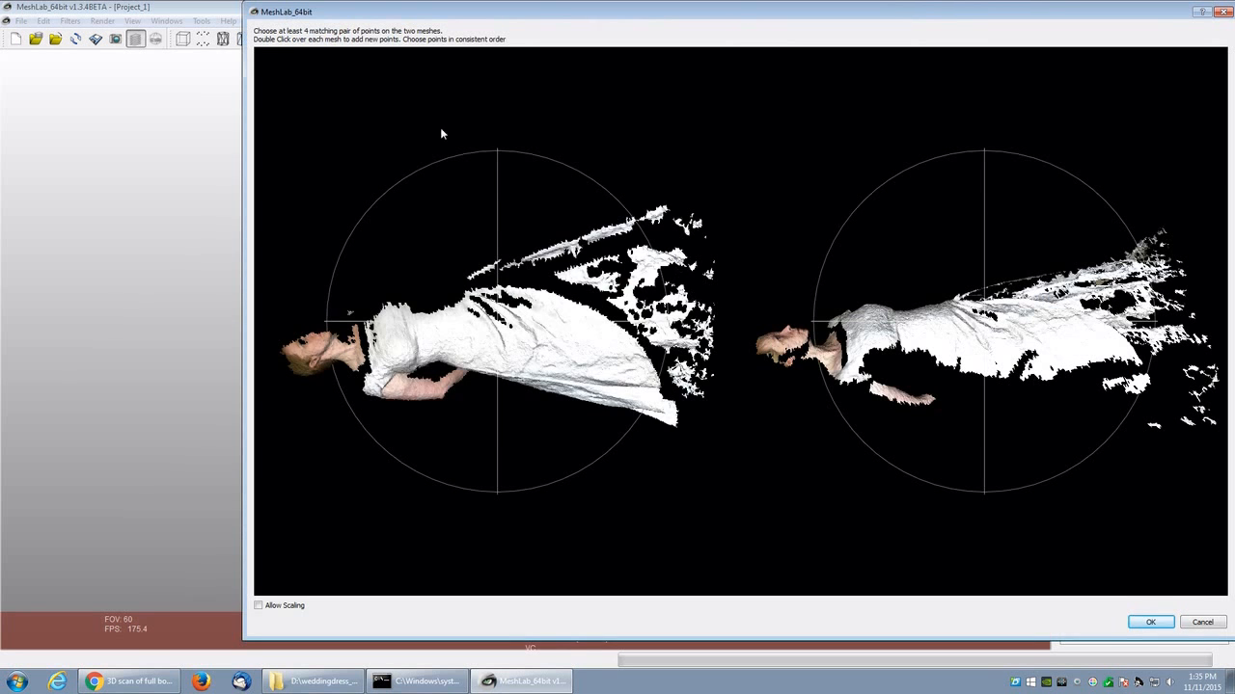
left_click_drag(440, 127, 582, 335)
left_click_drag(829, 454, 1044, 358)
scroll(1044, 358, "down", 2)
middle_click_drag(555, 137, 564, 279)
middle_click_drag(906, 256, 873, 376)
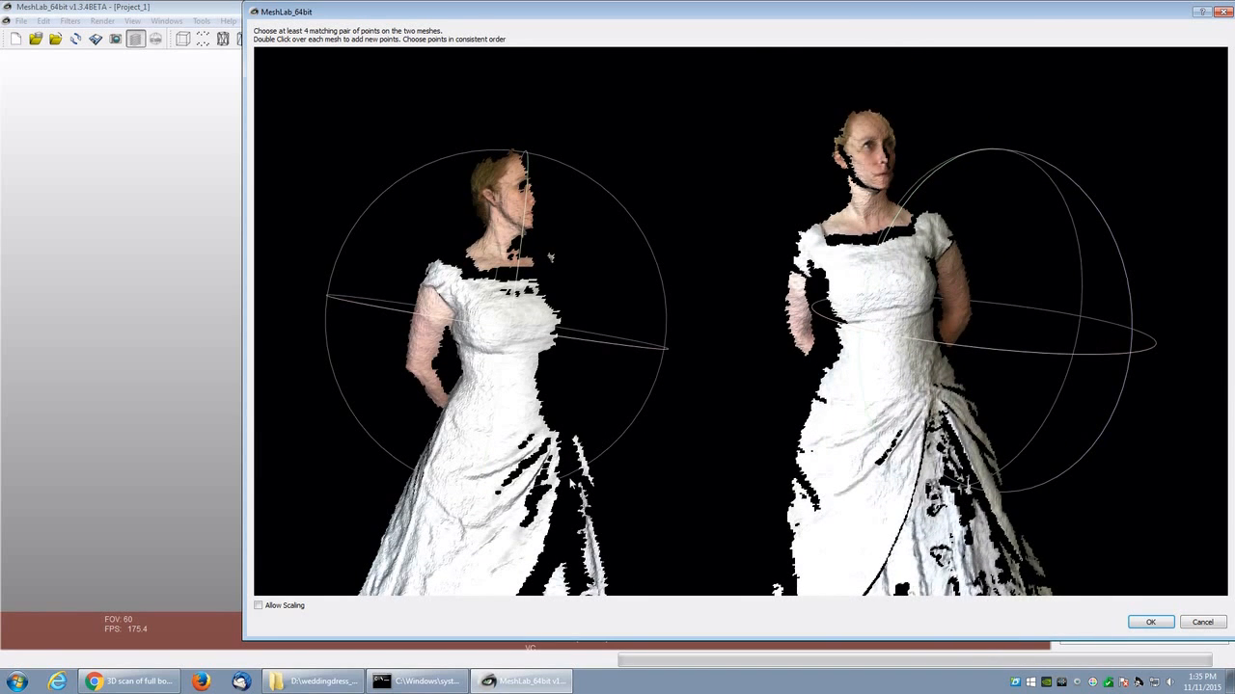
double_click(428, 367)
double_click(806, 333)
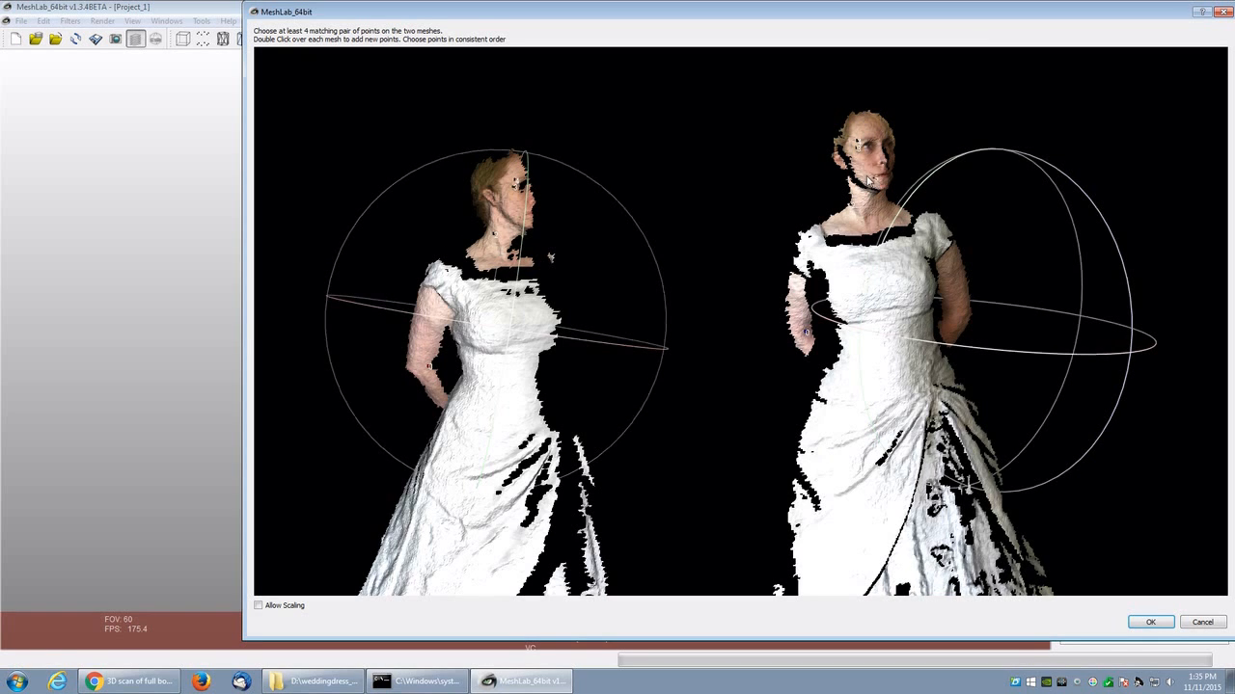
left_click(1145, 622)
Step: Start Point Based Glueing for f_08.ply and mark matching point pairs on the sleeve and the lower arm
left_click_drag(424, 386, 551, 326)
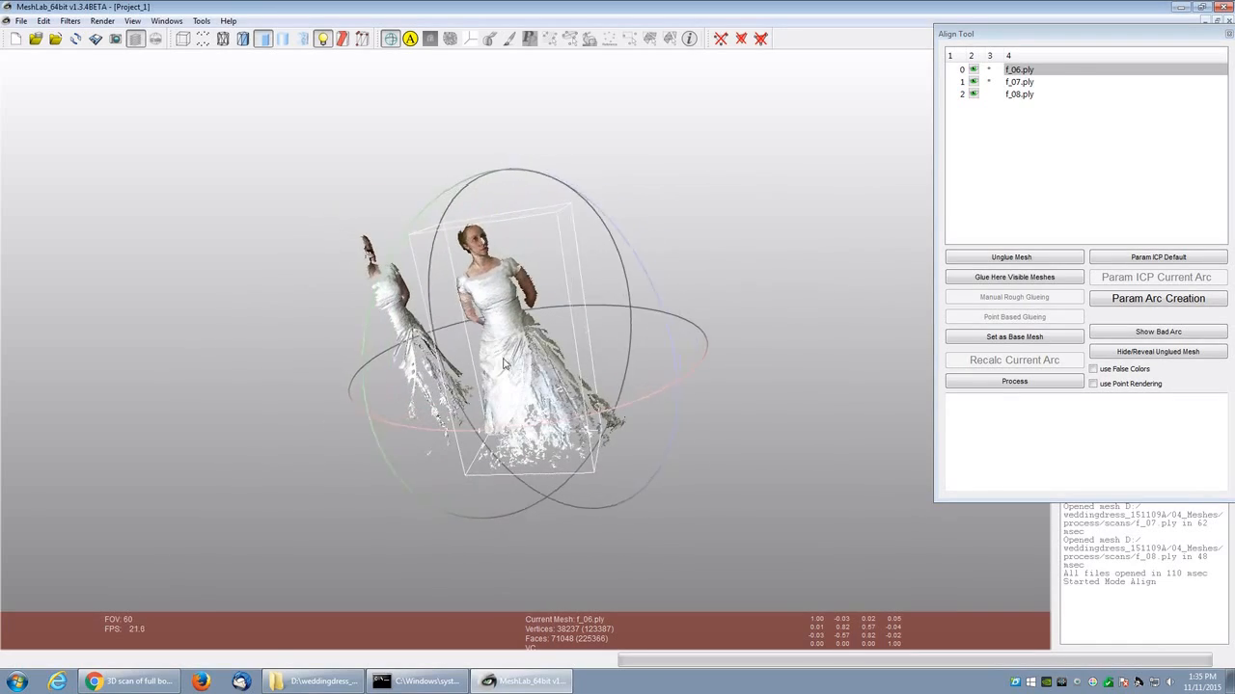
left_click(1029, 95)
left_click(1015, 322)
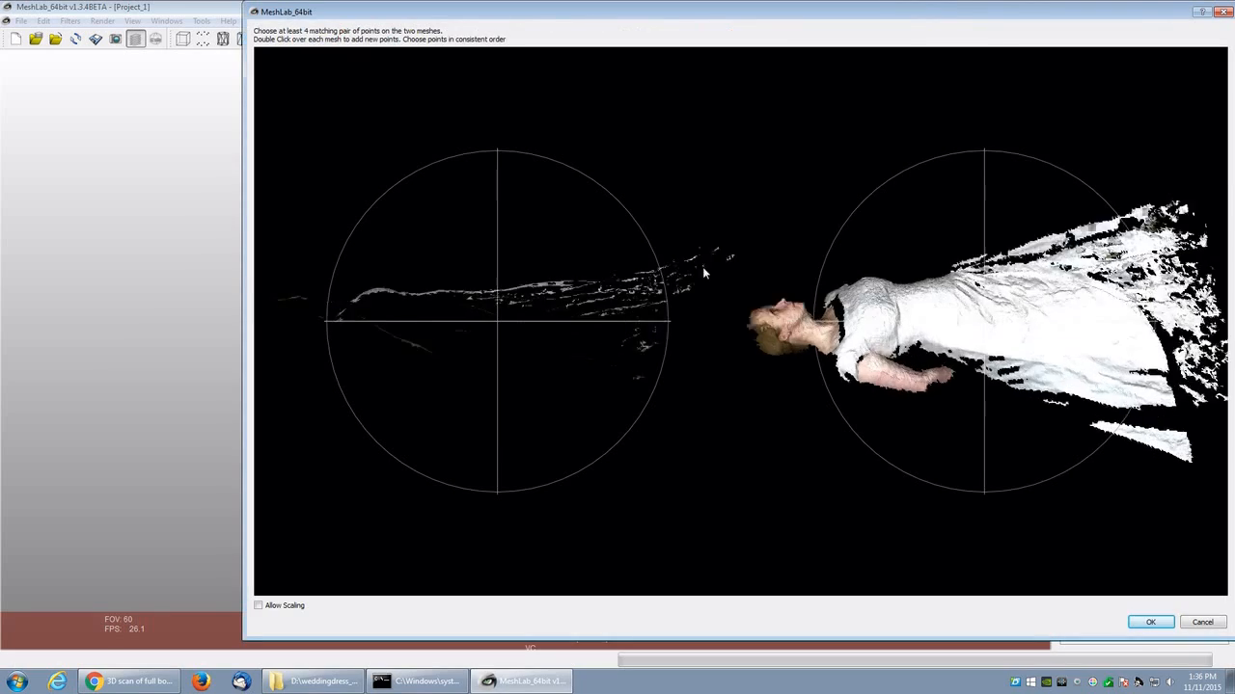
left_click_drag(699, 305, 664, 355)
left_click_drag(849, 367, 1032, 227)
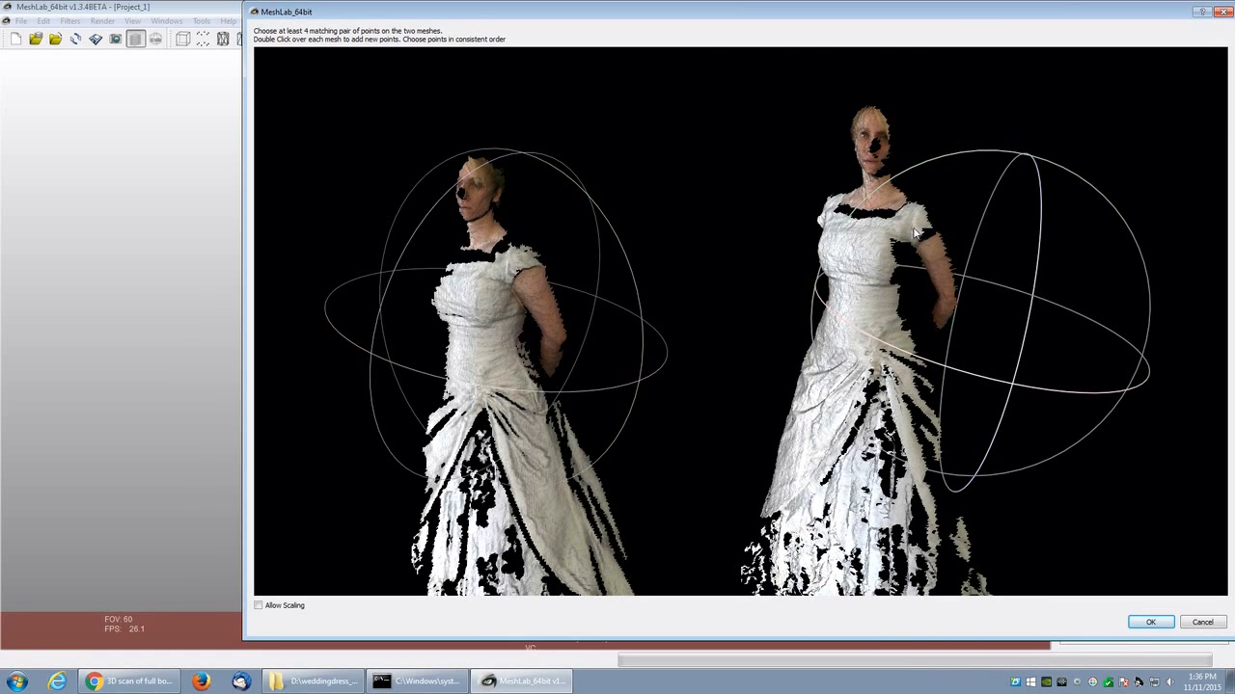
double_click(507, 263)
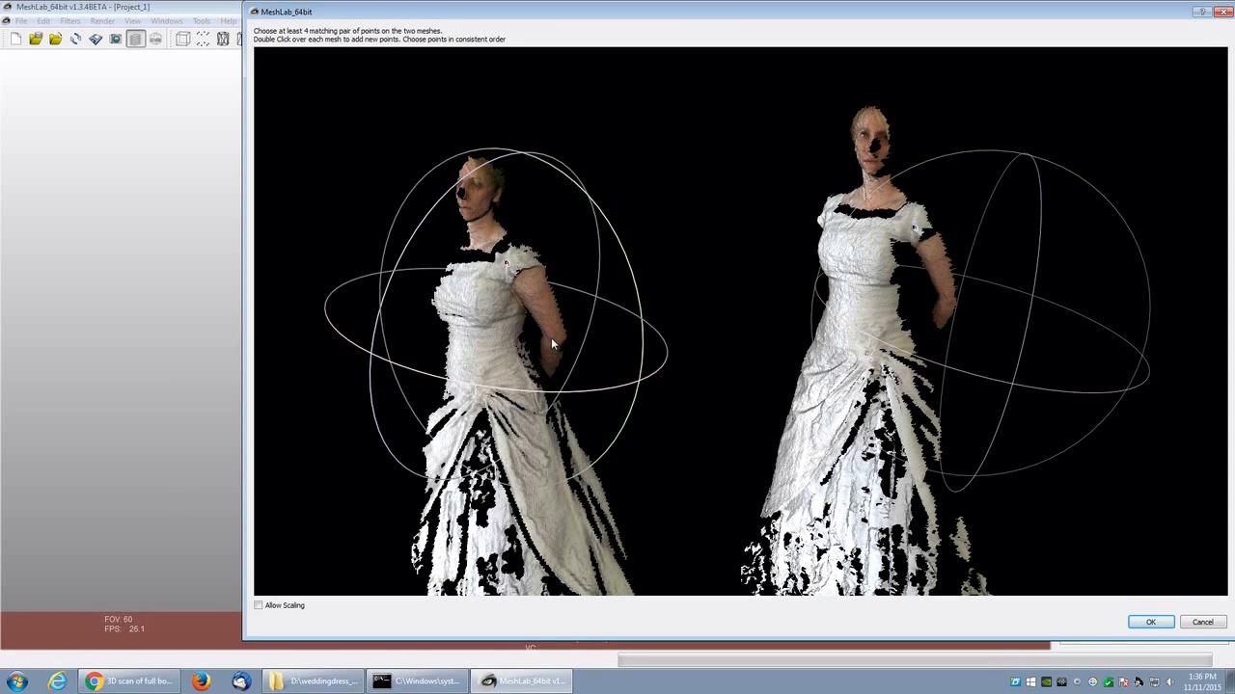
double_click(949, 303)
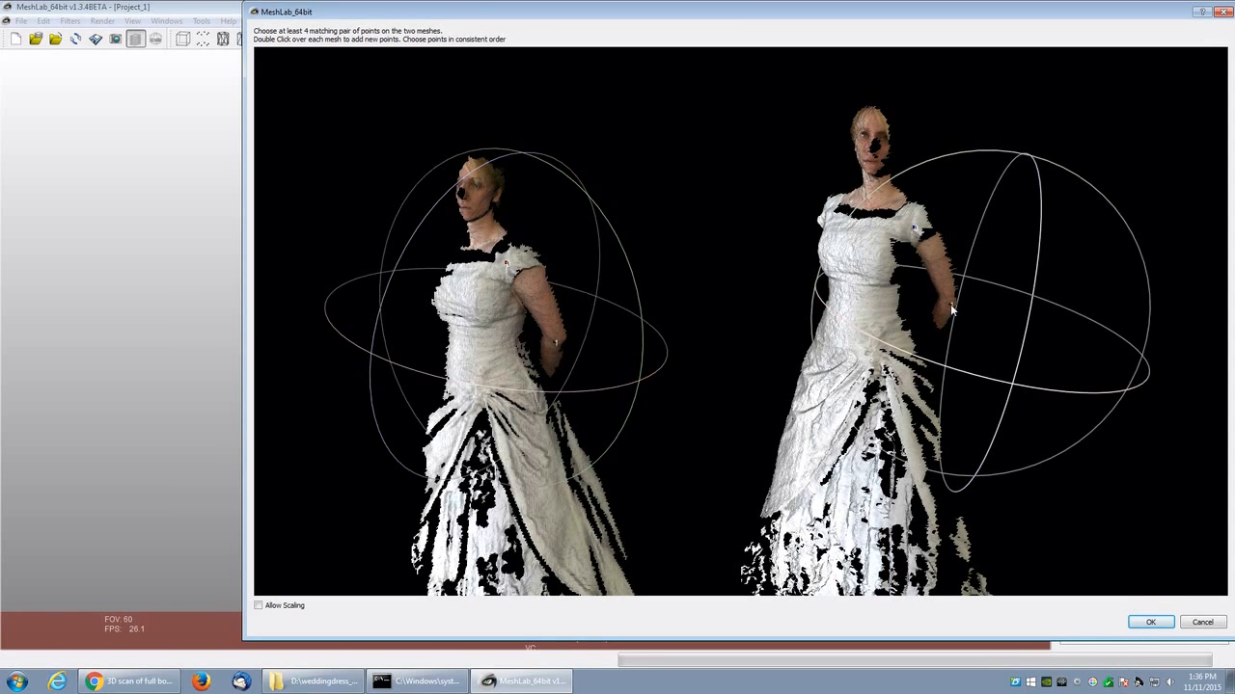
Step: Mark matching points at the waist, mouth and forehead of both scans and accept the f_08.ply glueing
double_click(478, 398)
double_click(473, 213)
double_click(879, 165)
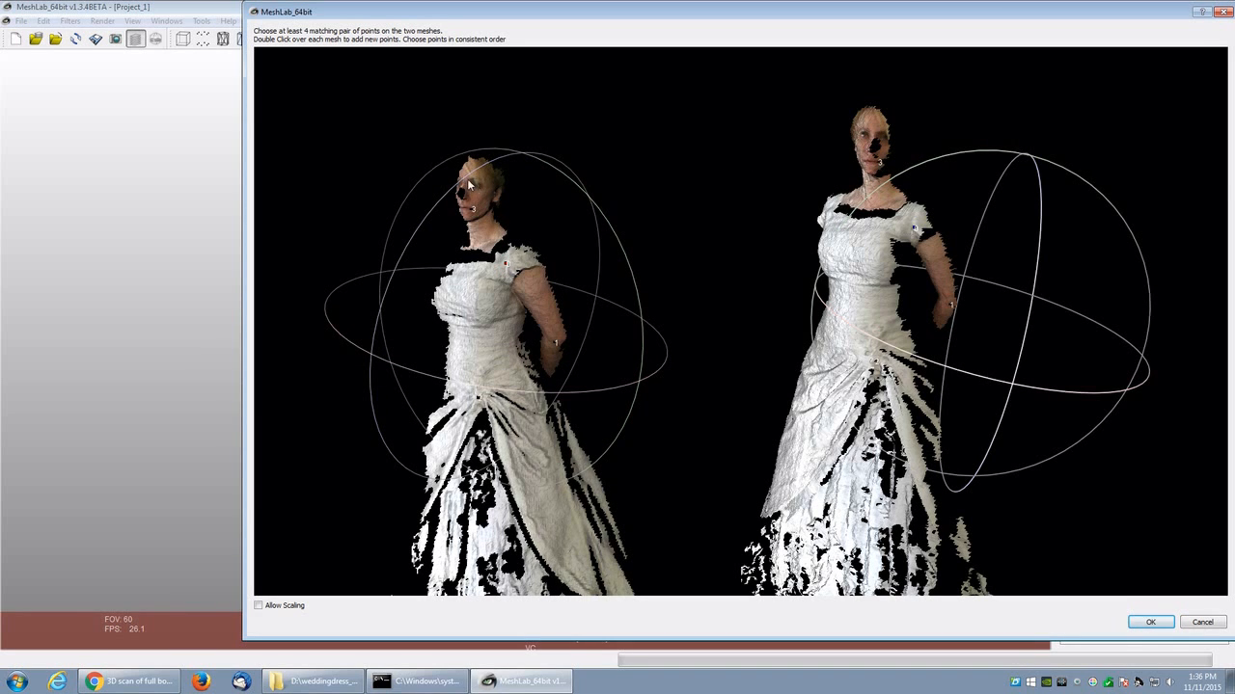
double_click(873, 130)
left_click(1143, 625)
Step: Process the alignment of the three glued scans, repeating the run to refine it
left_click_drag(686, 388, 559, 439)
left_click(1012, 388)
left_click(1013, 382)
left_click(1013, 381)
left_click(1013, 382)
Step: Accept the default ICP alignment parameters and process the alignment again, checking the merged figure from several angles
left_click(1158, 257)
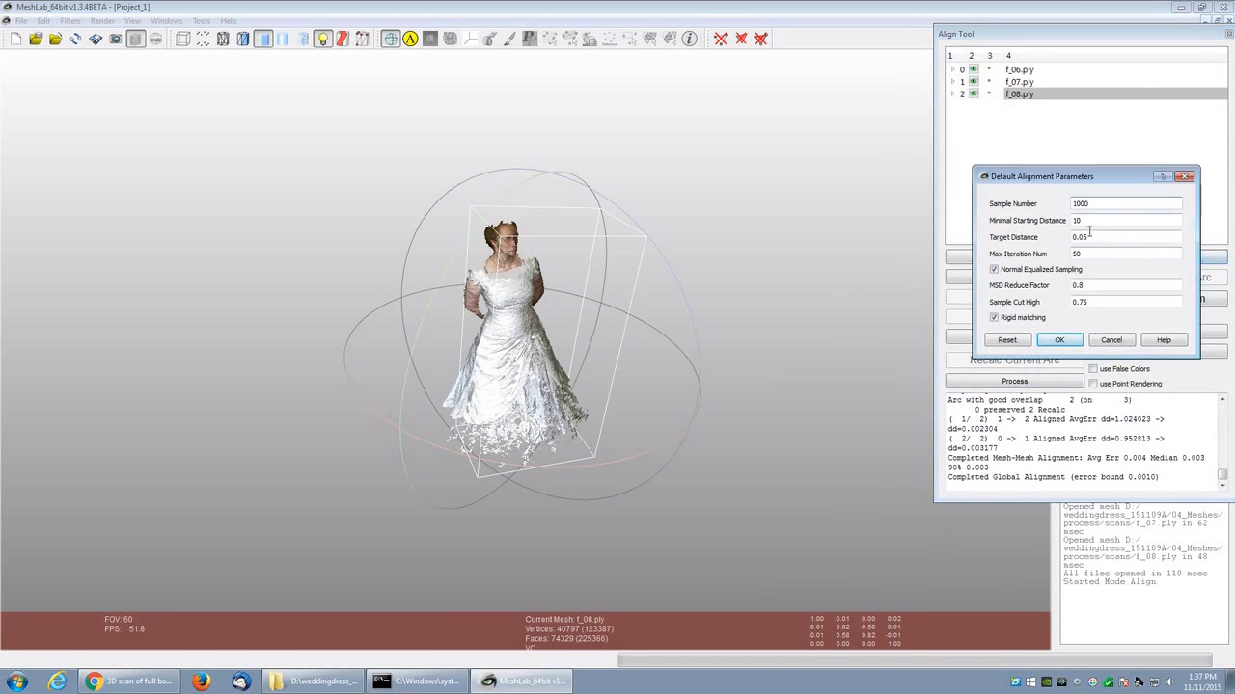
left_click(1059, 340)
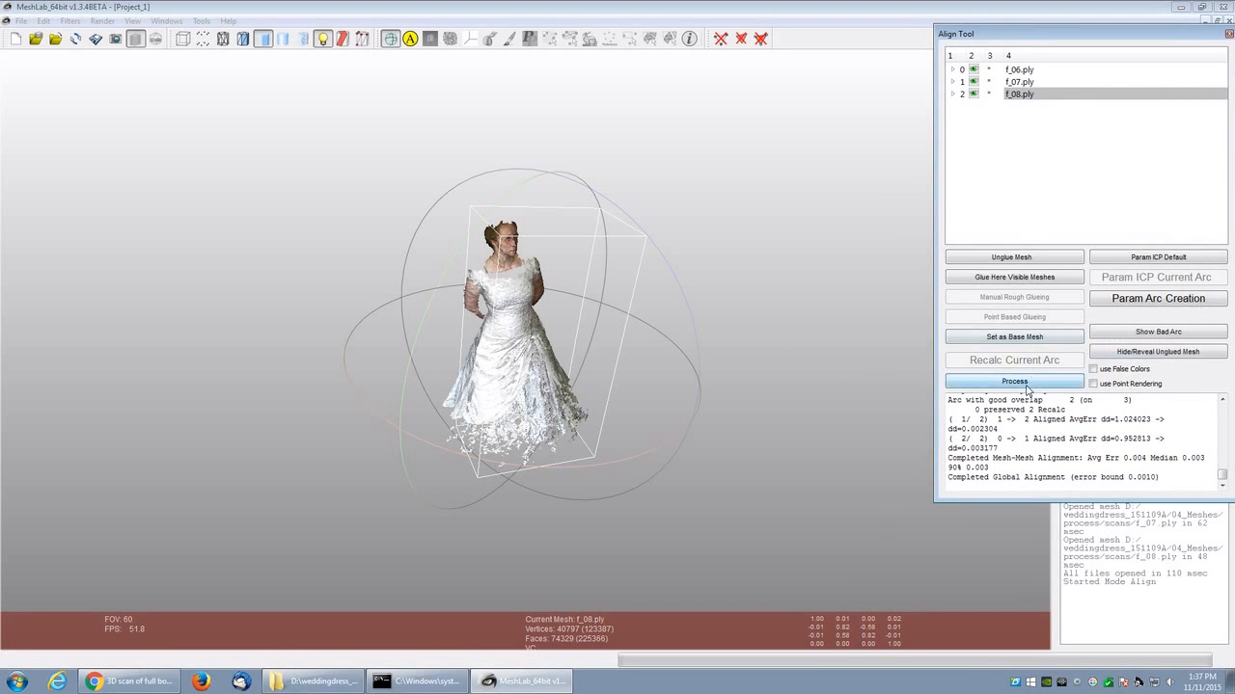
left_click(1014, 382)
left_click_drag(501, 381, 527, 280)
double_click(527, 280)
scroll(527, 350, "down", 7)
left_click_drag(528, 352, 694, 405)
scroll(699, 411, "up", 4)
left_click(1015, 382)
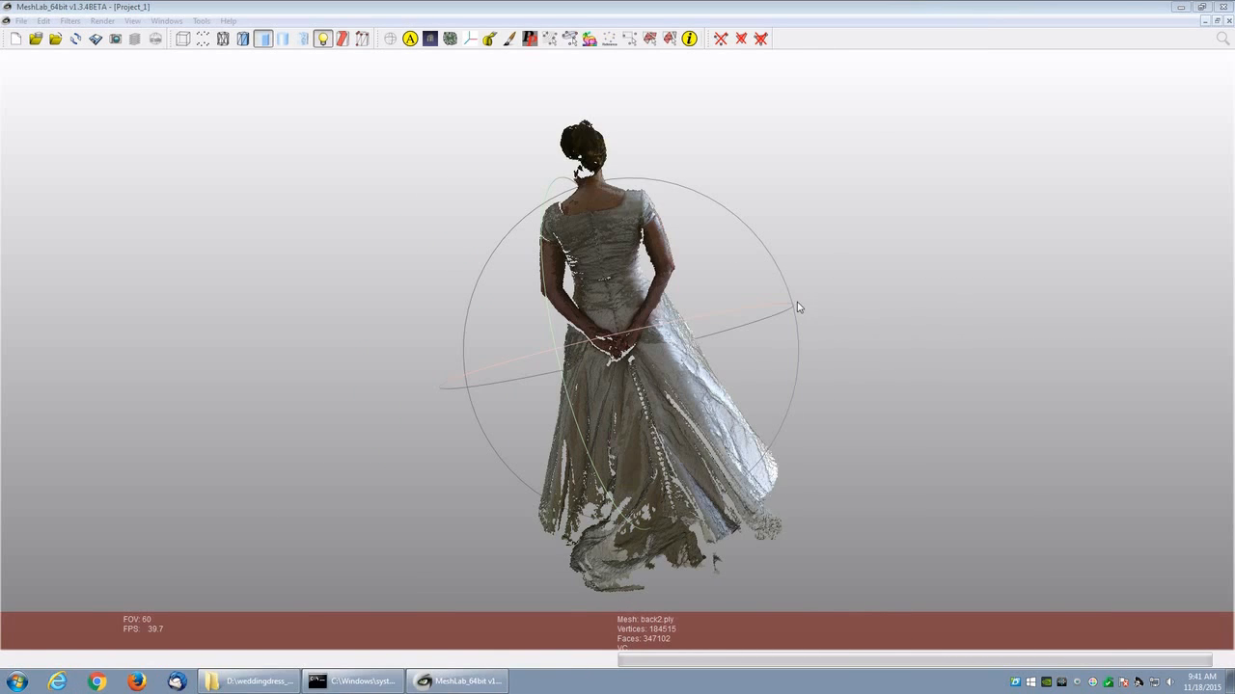
mouse_move(744, 315)
left_mouse_down()
mouse_move(845, 333)
mouse_move(909, 319)
mouse_move(780, 353)
mouse_move(852, 361)
mouse_move(559, 345)
mouse_move(337, 384)
mouse_move(731, 346)
mouse_move(745, 314)
left_mouse_up()
scroll(666, 303, "down", 5)
left_click_drag(640, 303, 472, 355)
scroll(641, 311, "up", 3)
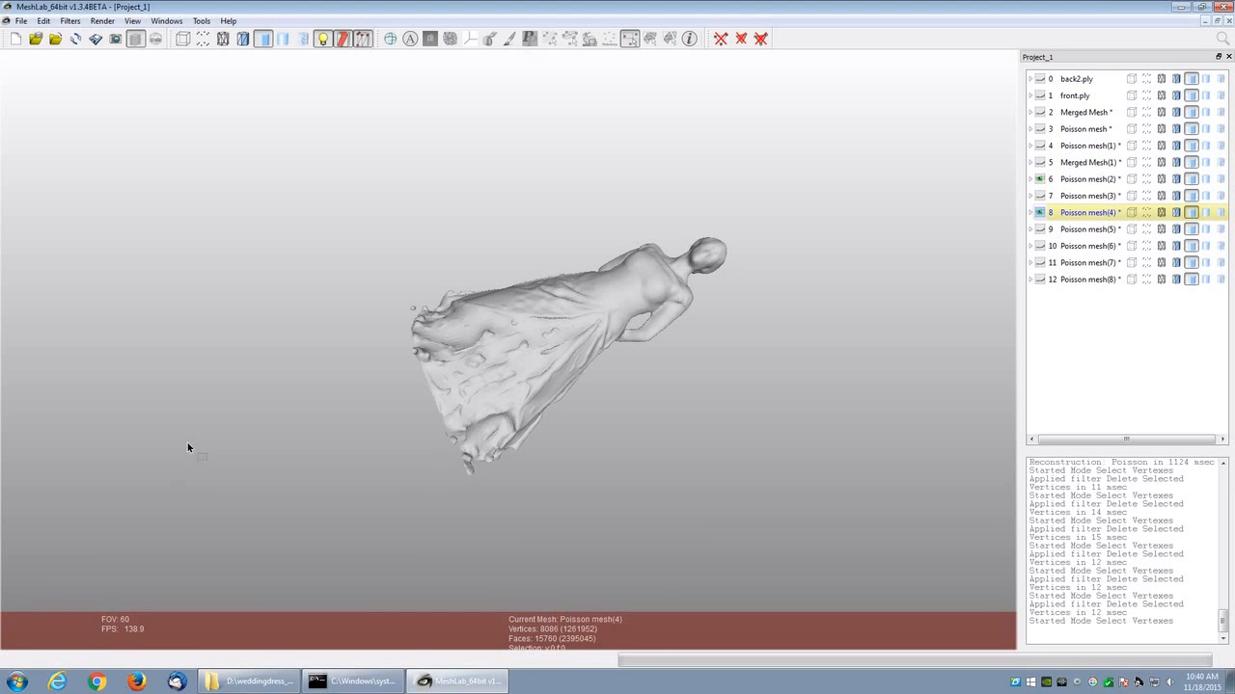
Step: Select a block of Poisson mesh(4) vertices along the outer side edge of the skirt and delete it
left_click_drag(368, 206, 371, 289)
left_click(390, 38)
left_click_drag(637, 289, 810, 318)
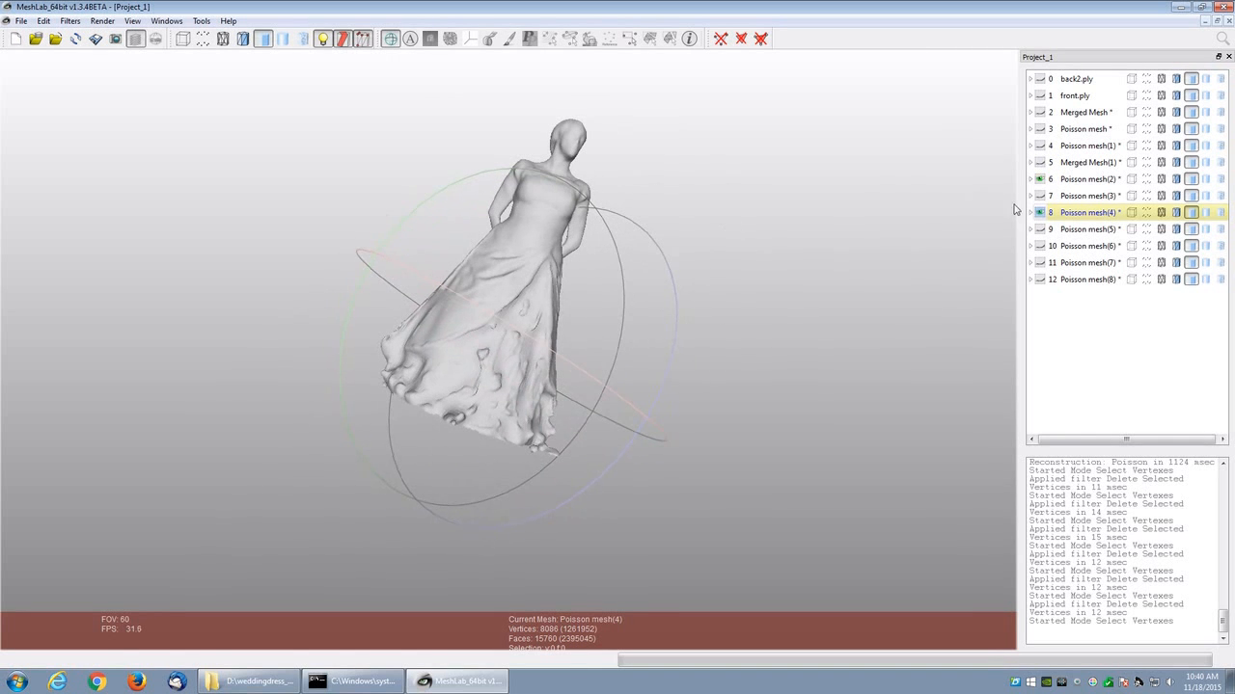
left_click_drag(720, 186, 579, 251)
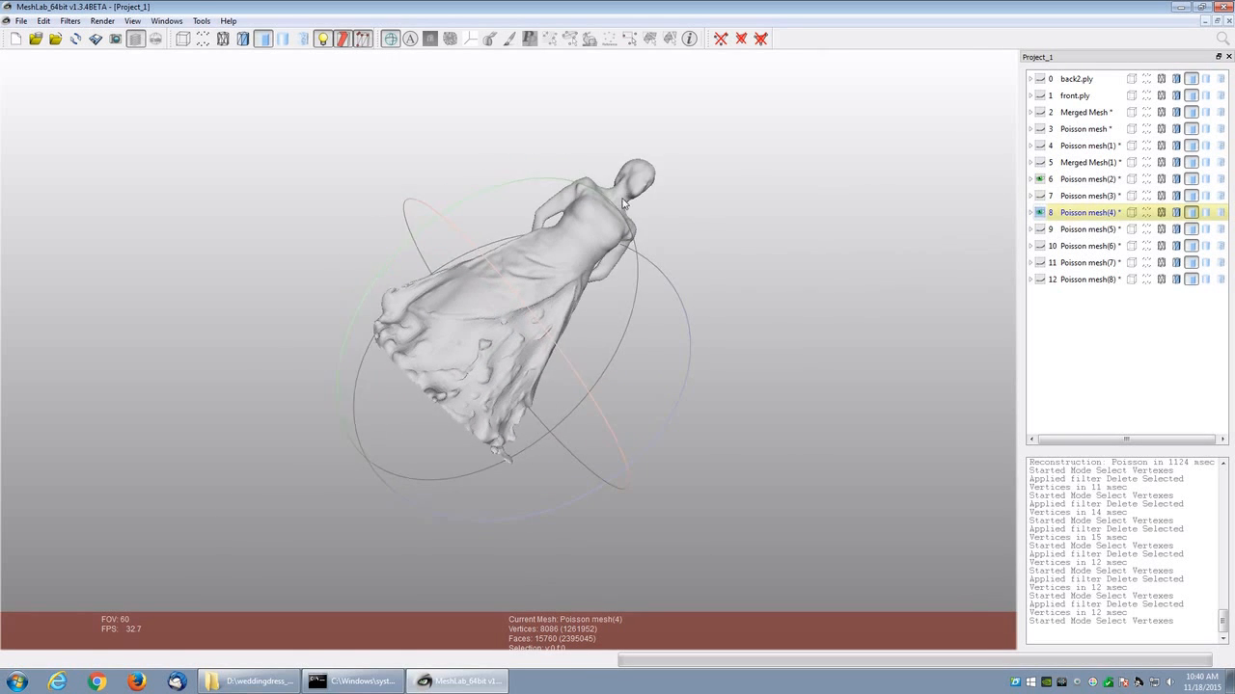
scroll(510, 278, "up", 5)
left_click_drag(510, 278, 575, 49)
left_click(629, 39)
left_click_drag(422, 242, 317, 213)
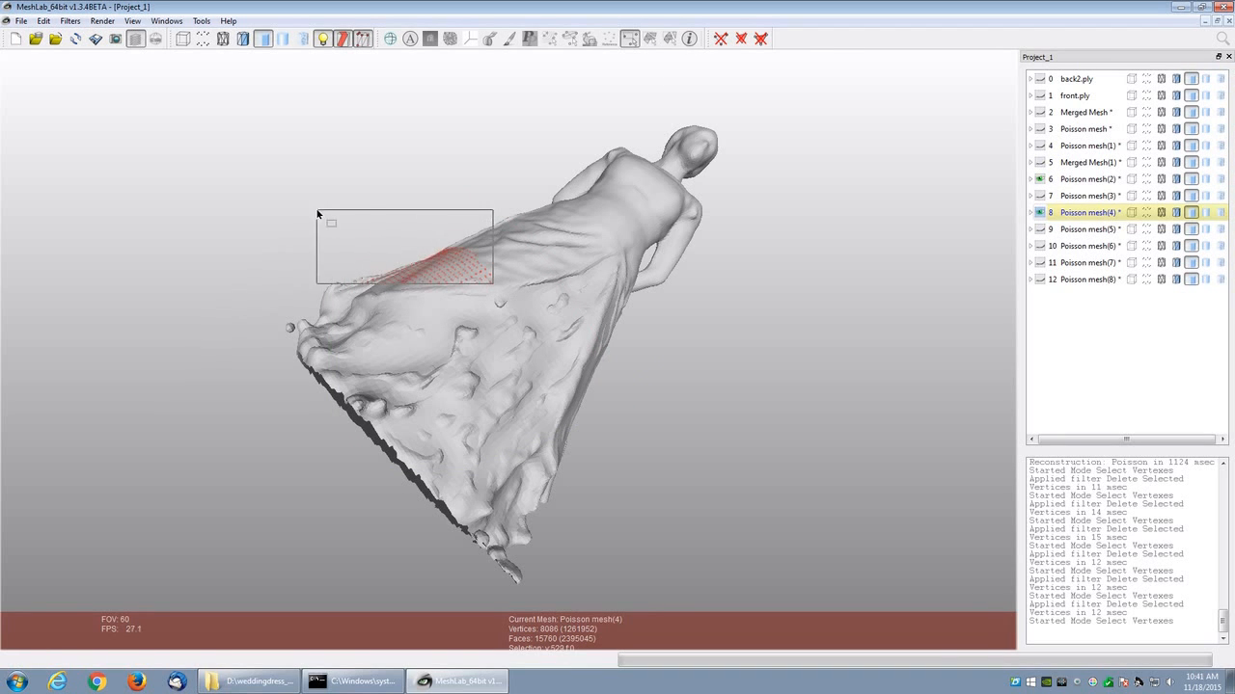
left_click(720, 38)
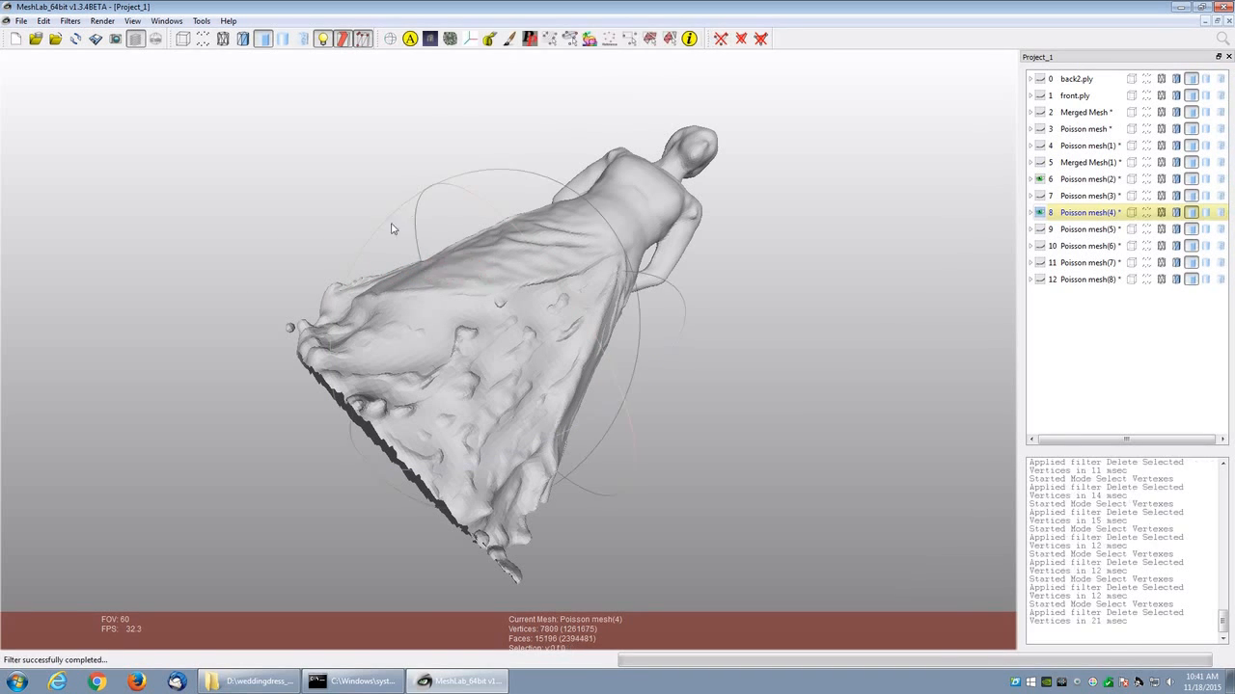
Step: Delete a further block of Poisson mesh(4) vertices on the same side of the skirt, from mid-skirt outward
left_click_drag(303, 287, 527, 254)
left_click(630, 39)
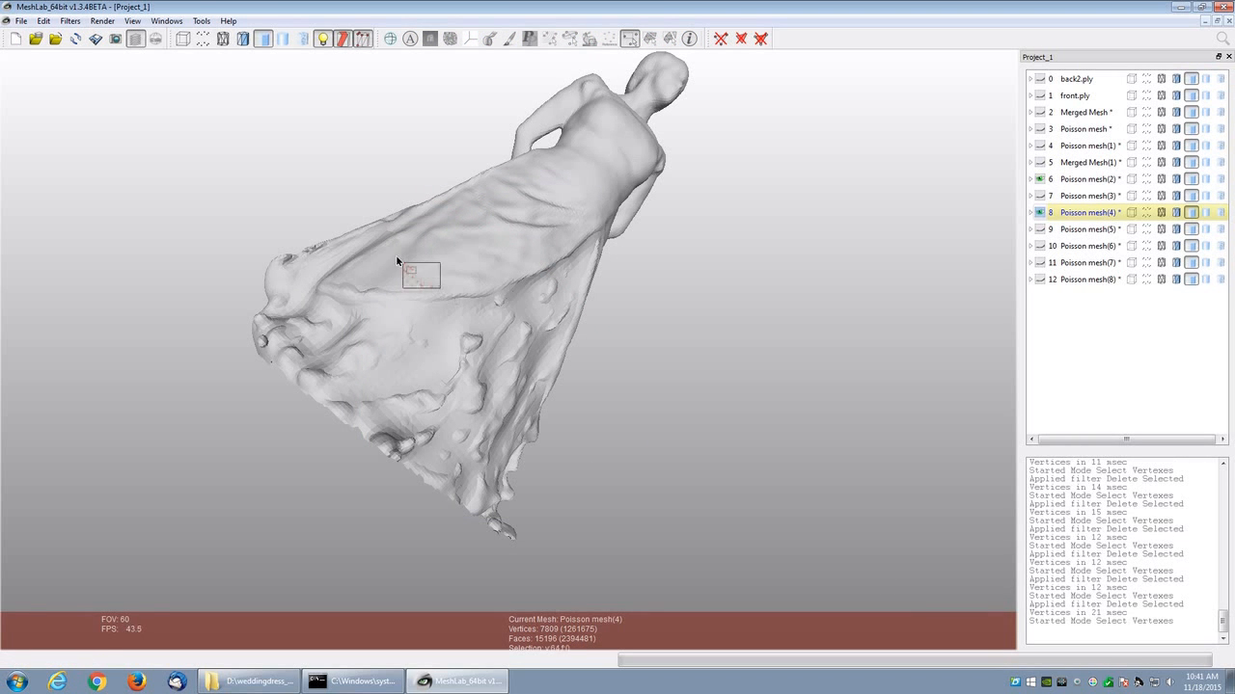
left_click_drag(329, 186, 332, 185)
left_click(720, 38)
Step: Delete two blocks of Poisson mesh(4) vertices on the opposite side of the skirt, down to the hem
left_click_drag(425, 285, 747, 307)
left_click(629, 38)
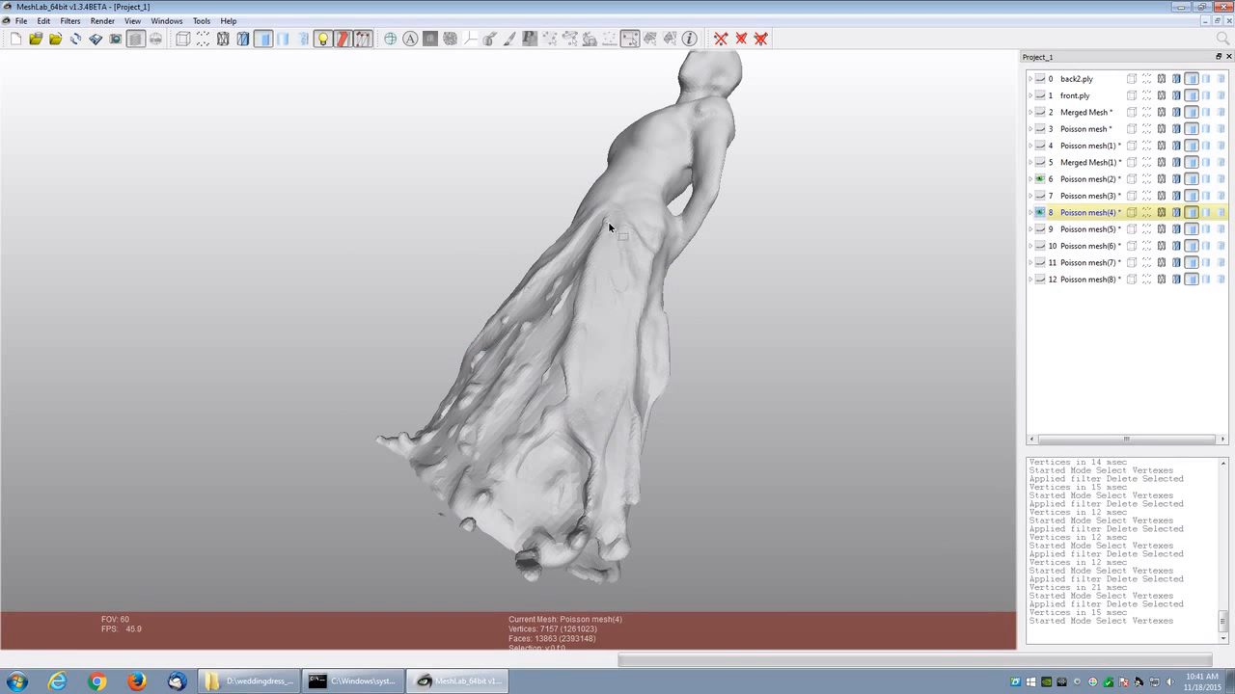
left_click_drag(649, 397, 801, 538)
left_click(720, 39)
left_click_drag(772, 212, 830, 300)
left_click_drag(623, 389, 705, 578)
left_click(720, 39)
Step: Hide Poisson mesh(2) and delete the vertices at the outstretched end of the remaining Poisson mesh(4) patch
left_click_drag(526, 400, 701, 413)
key("Up")
key("Up")
left_click_drag(550, 353, 516, 61)
left_click(629, 39)
left_click_drag(847, 469, 880, 372)
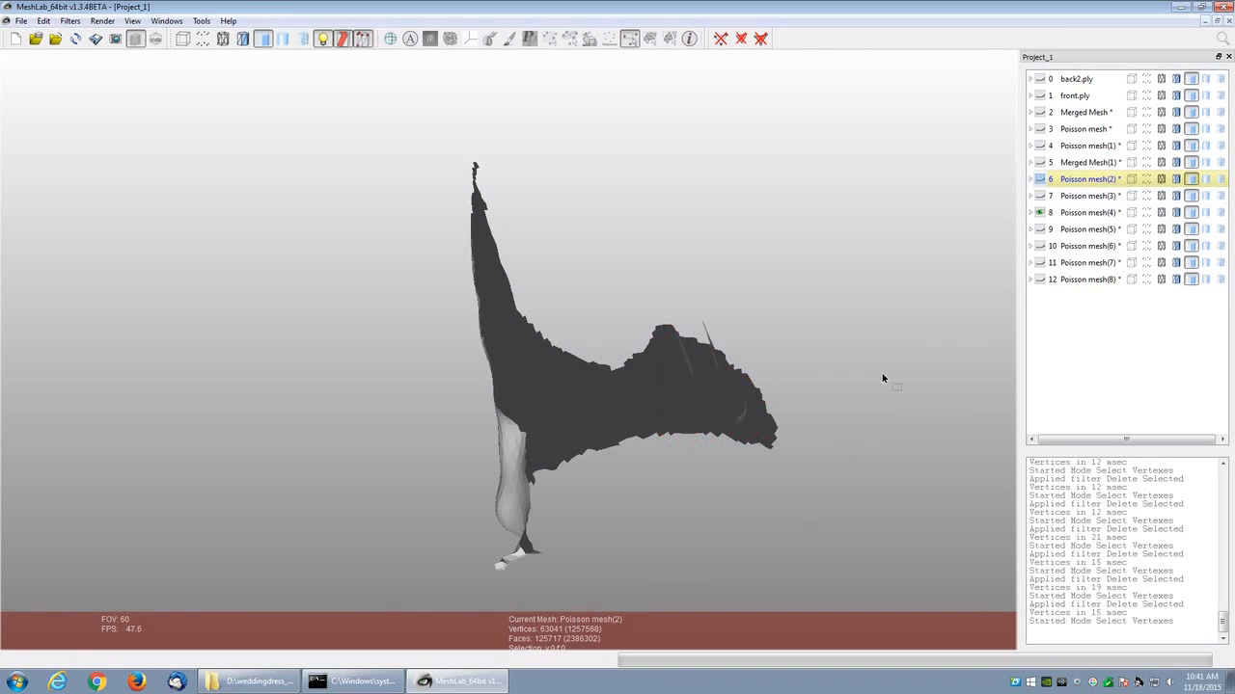
key("Down")
key("Down")
left_click_drag(840, 496, 628, 269)
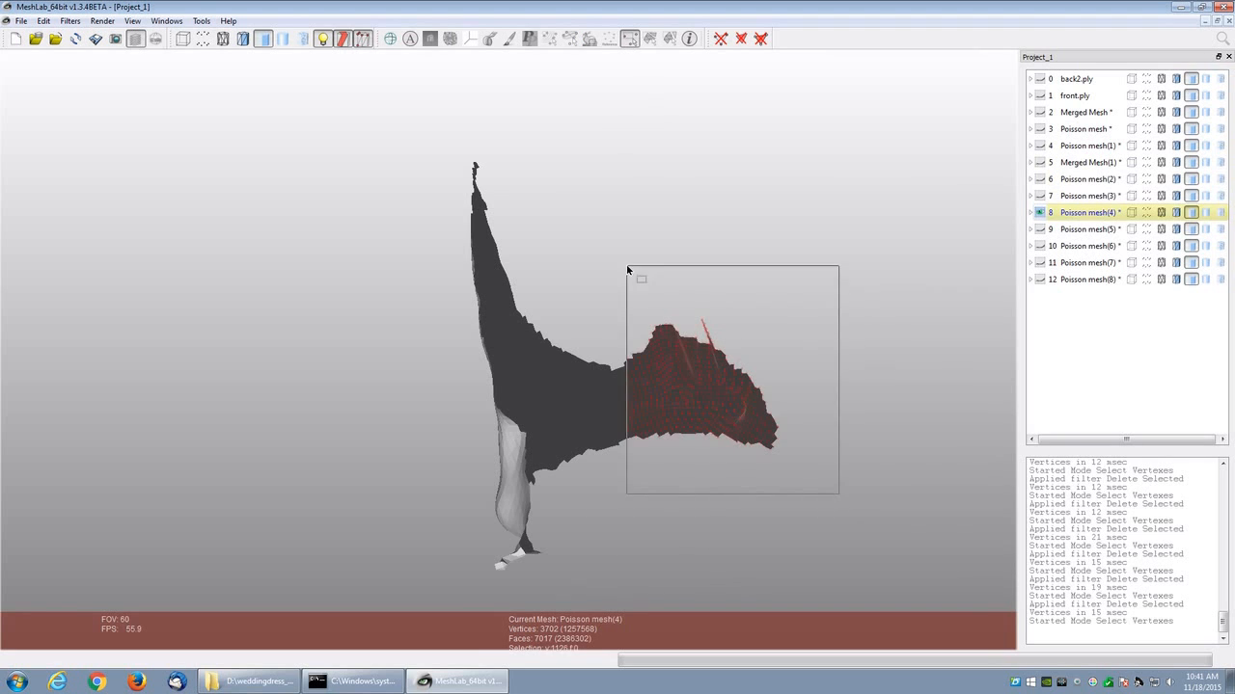
left_click(721, 39)
Step: Delete the thin corner tip and the loose fragments around the peak of the Poisson mesh(4) patch
left_click_drag(650, 353, 749, 263)
left_click(629, 39)
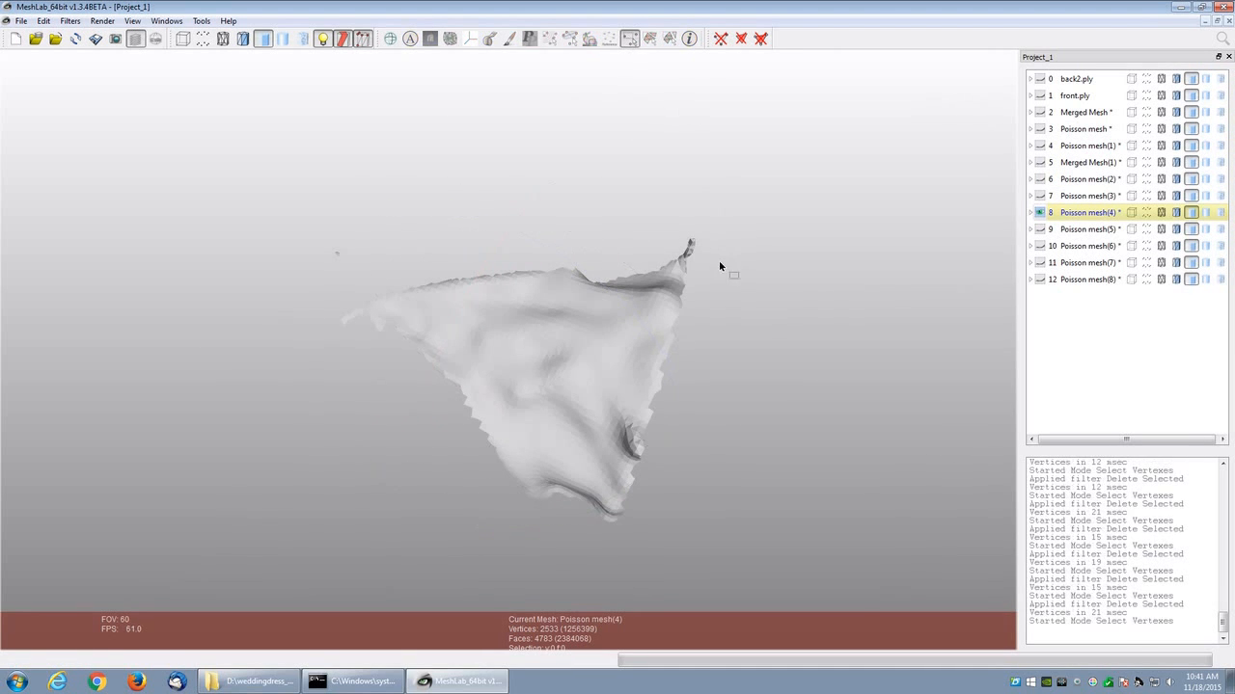
left_click(720, 38)
left_click_drag(703, 298, 653, 255)
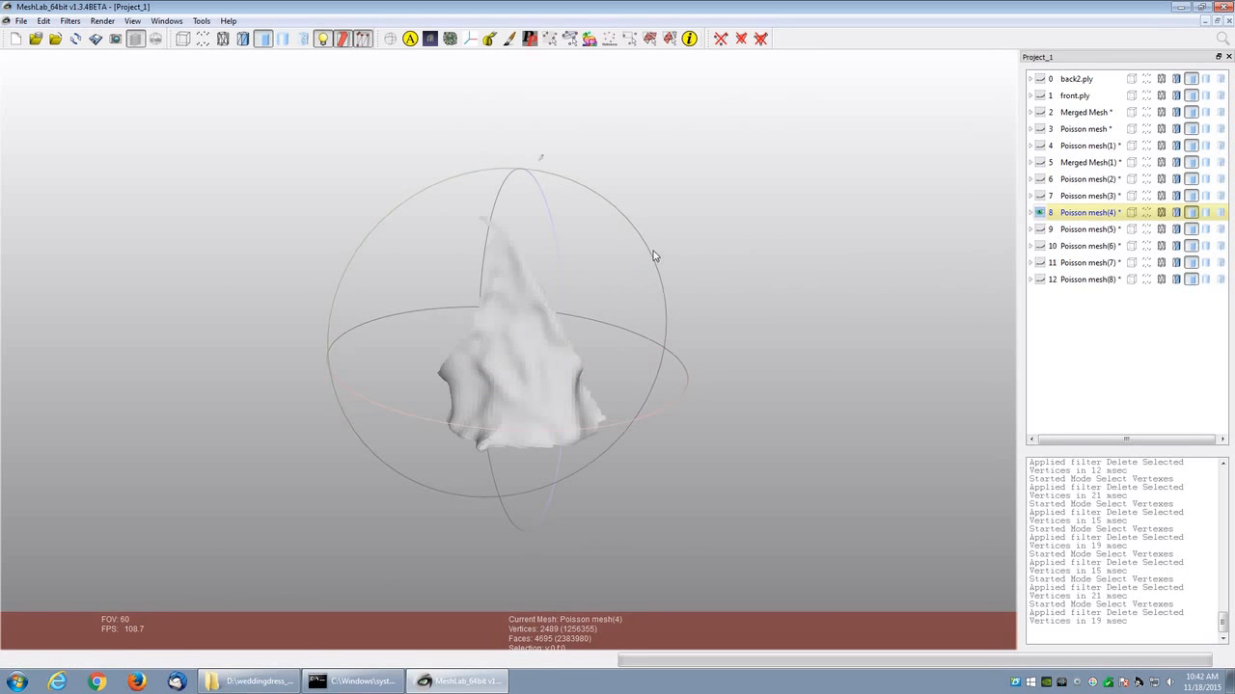
left_click(629, 38)
left_click(721, 39)
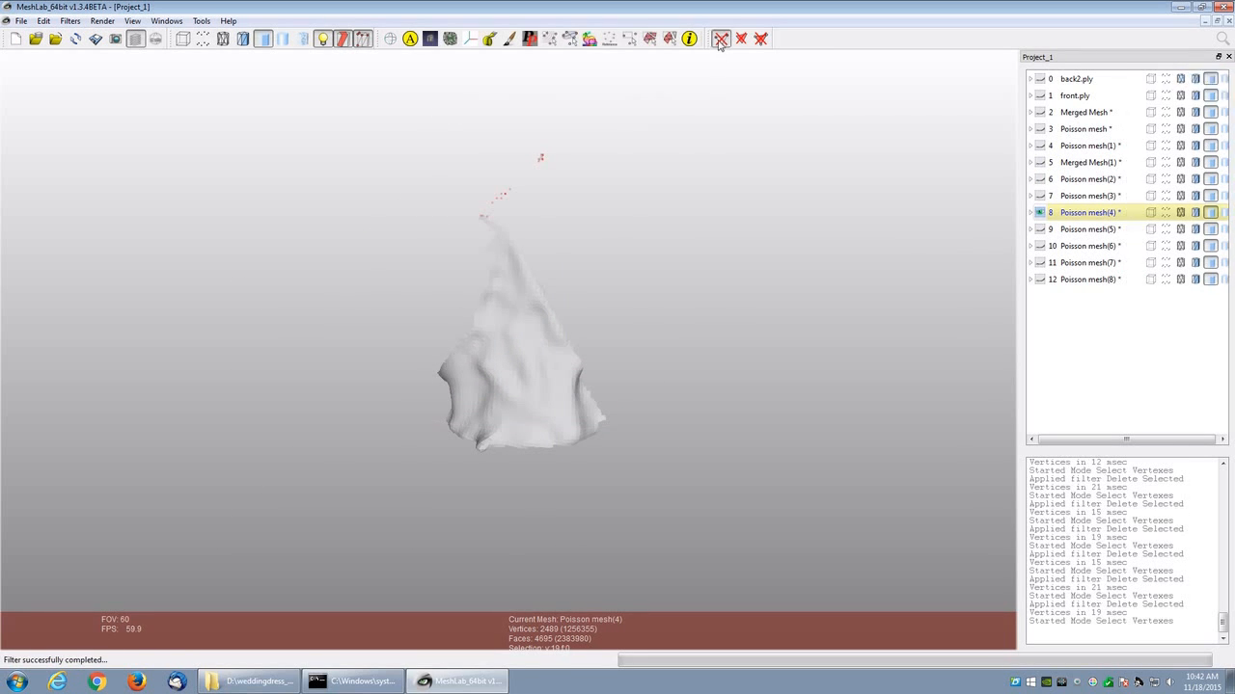
Step: Show Poisson mesh(2) again and toggle it and Poisson mesh(4) to compare the skirt front
left_click(1031, 178)
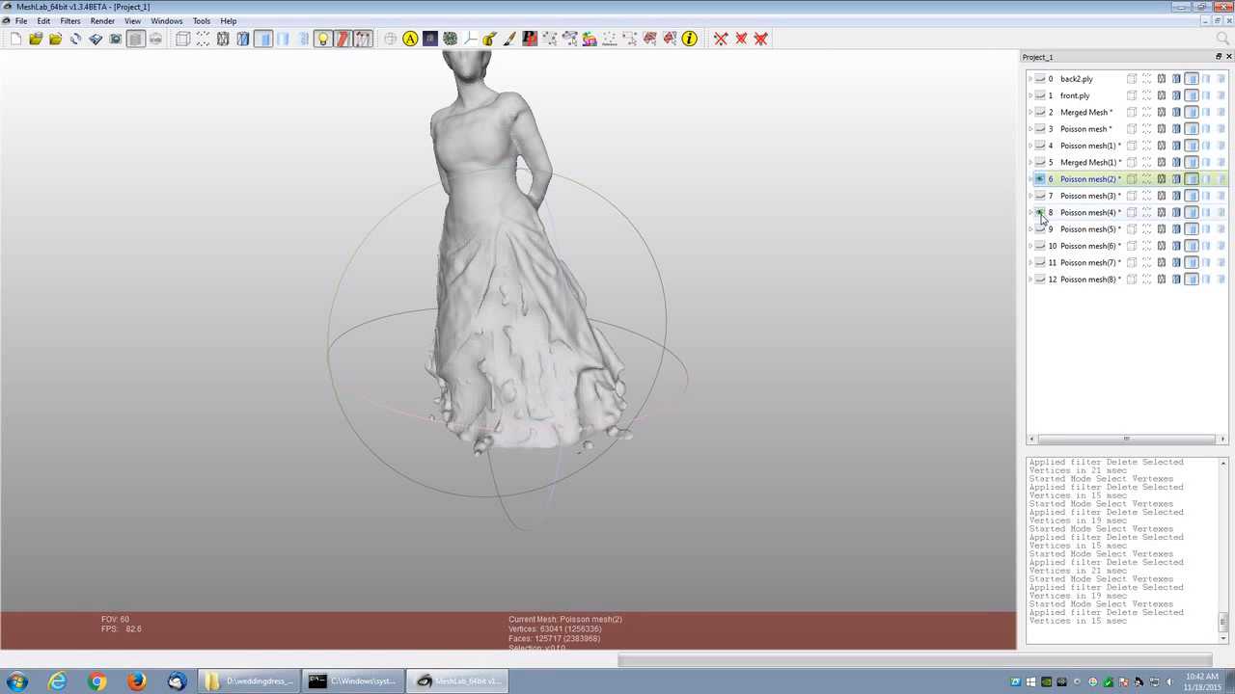
left_click(1040, 213)
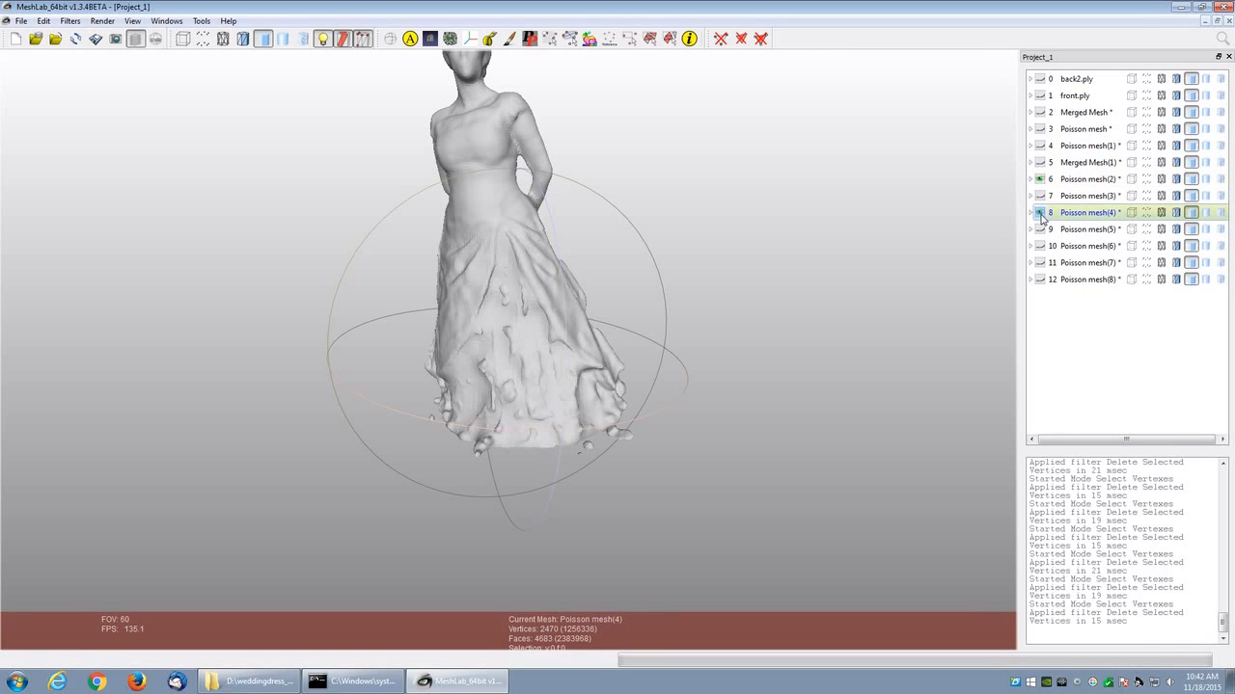
left_click(1039, 181)
left_click(1040, 180)
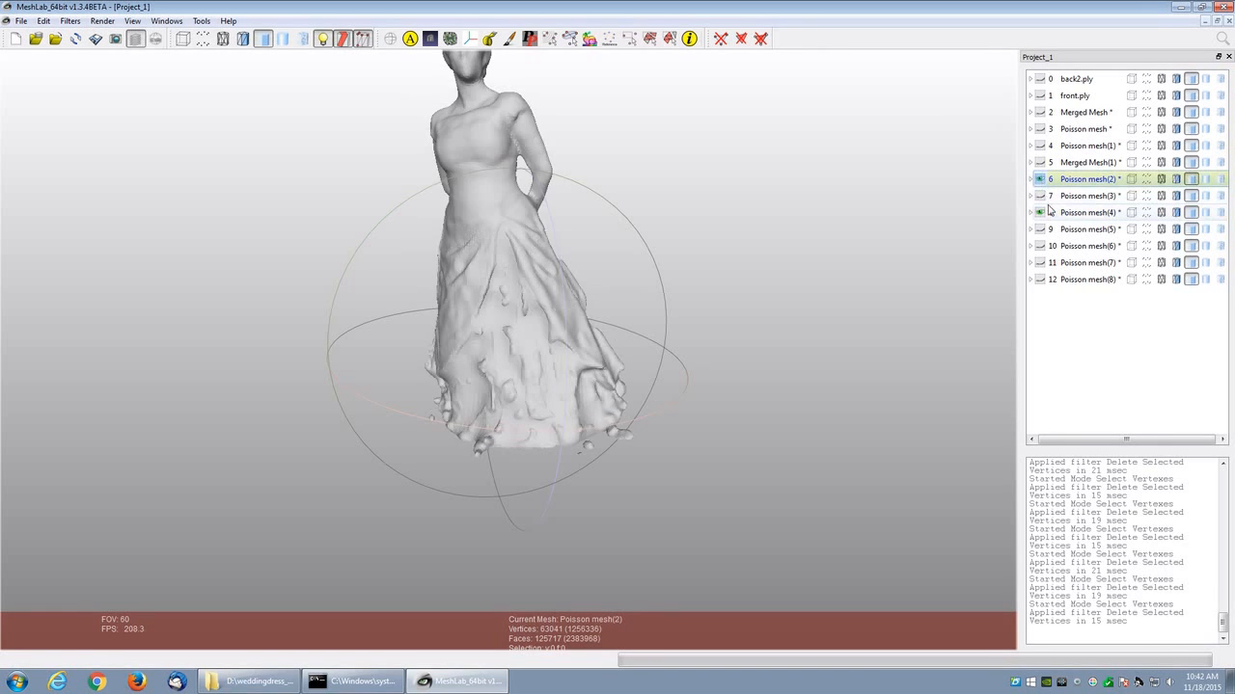
left_click(1040, 213)
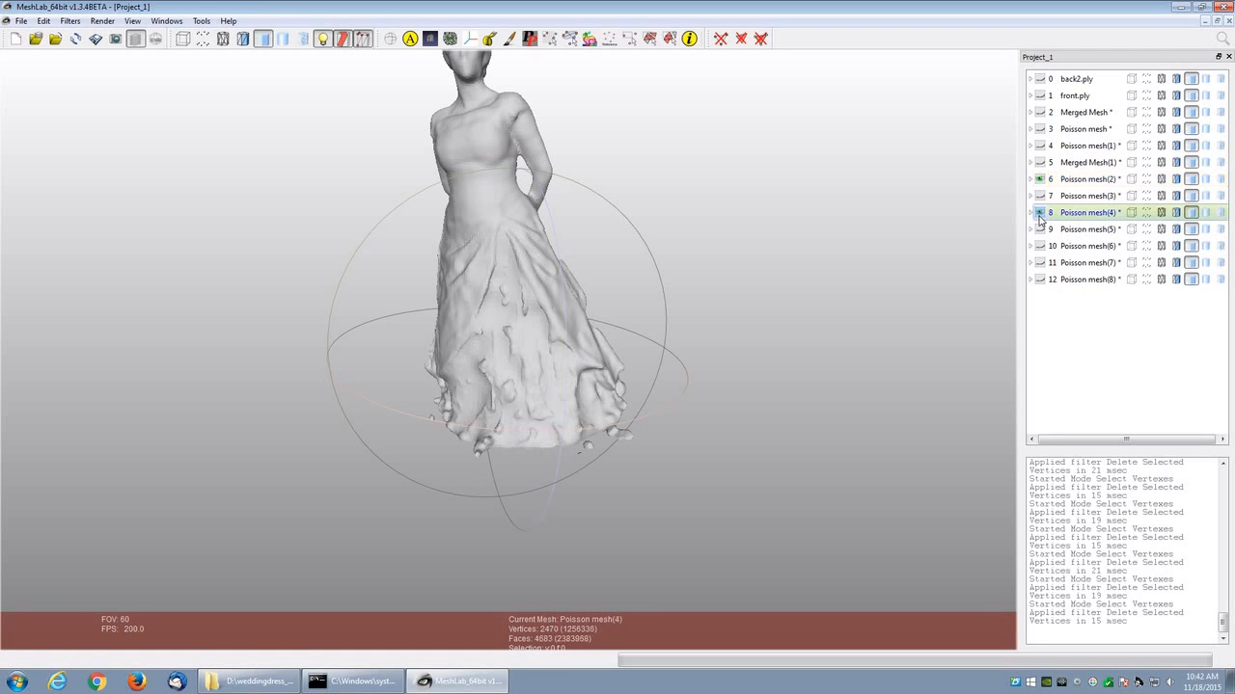
Step: Make Poisson mesh(2) the current mesh and delete a narrow strip of vertices from the lumpy front hem
left_click_drag(482, 309, 473, 414)
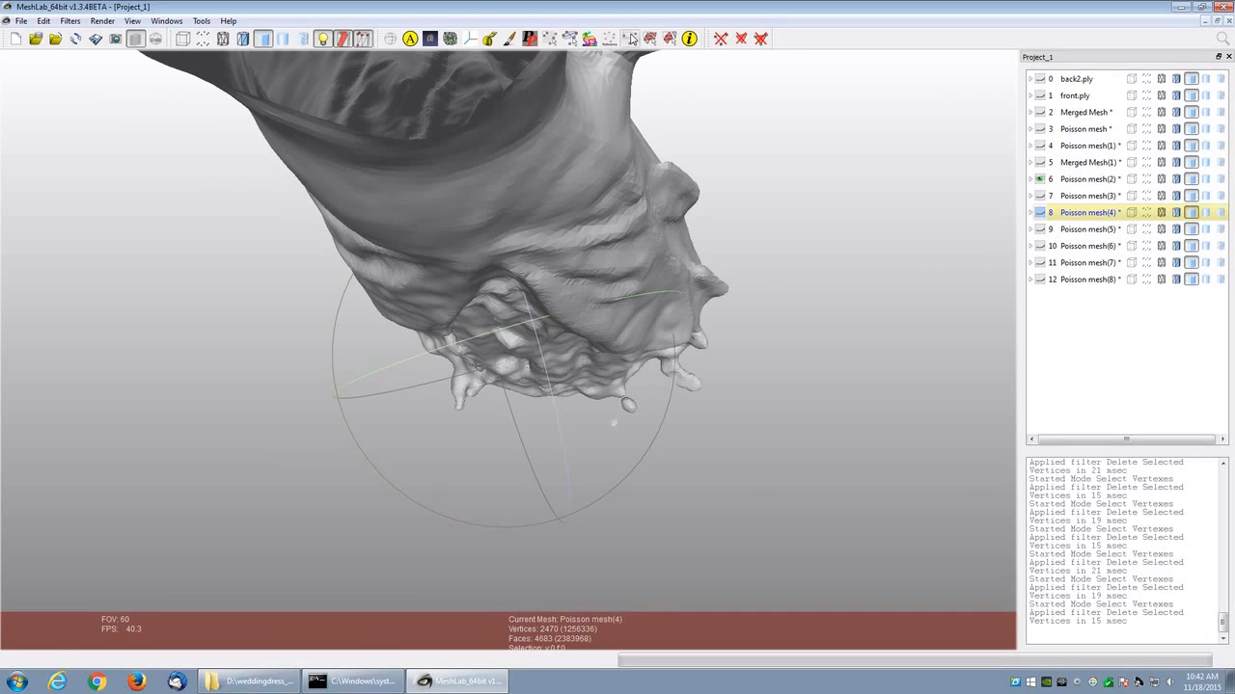
left_click(1069, 181)
left_click(625, 42)
left_click_drag(489, 288, 523, 447)
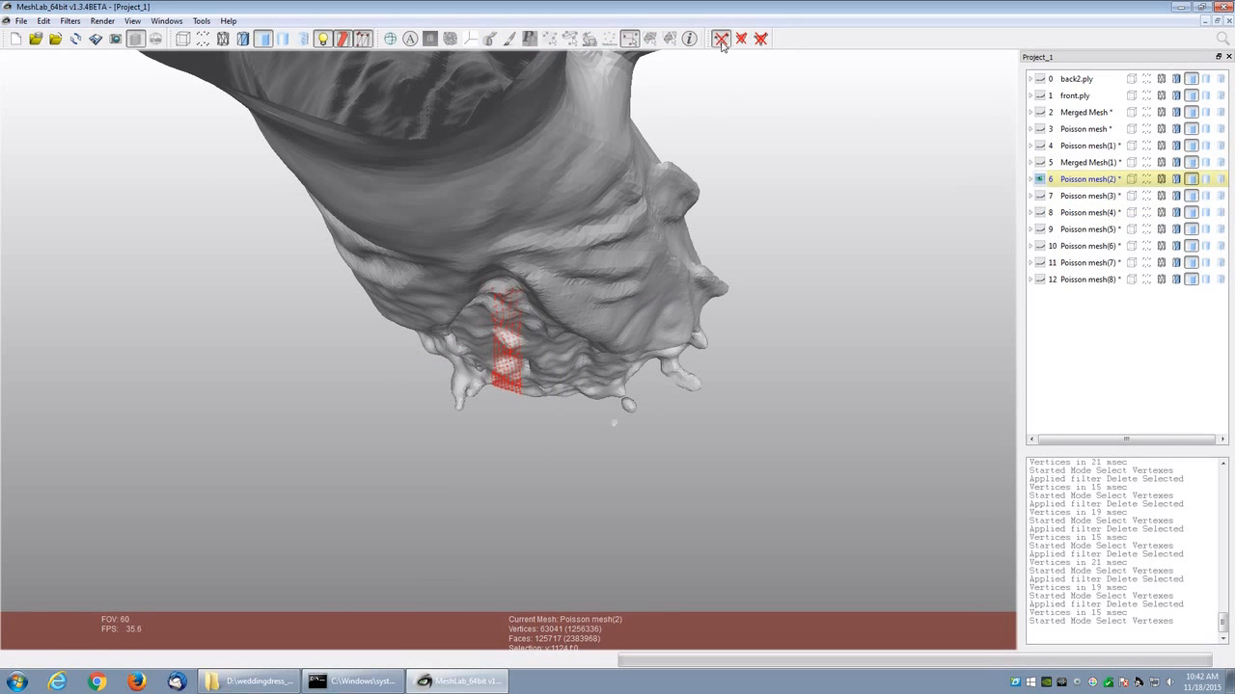
left_click(721, 38)
Step: Delete two more blocks of Poisson mesh(2) vertices along the front hem, on both sides of the cut strip
left_click_drag(797, 405, 625, 367)
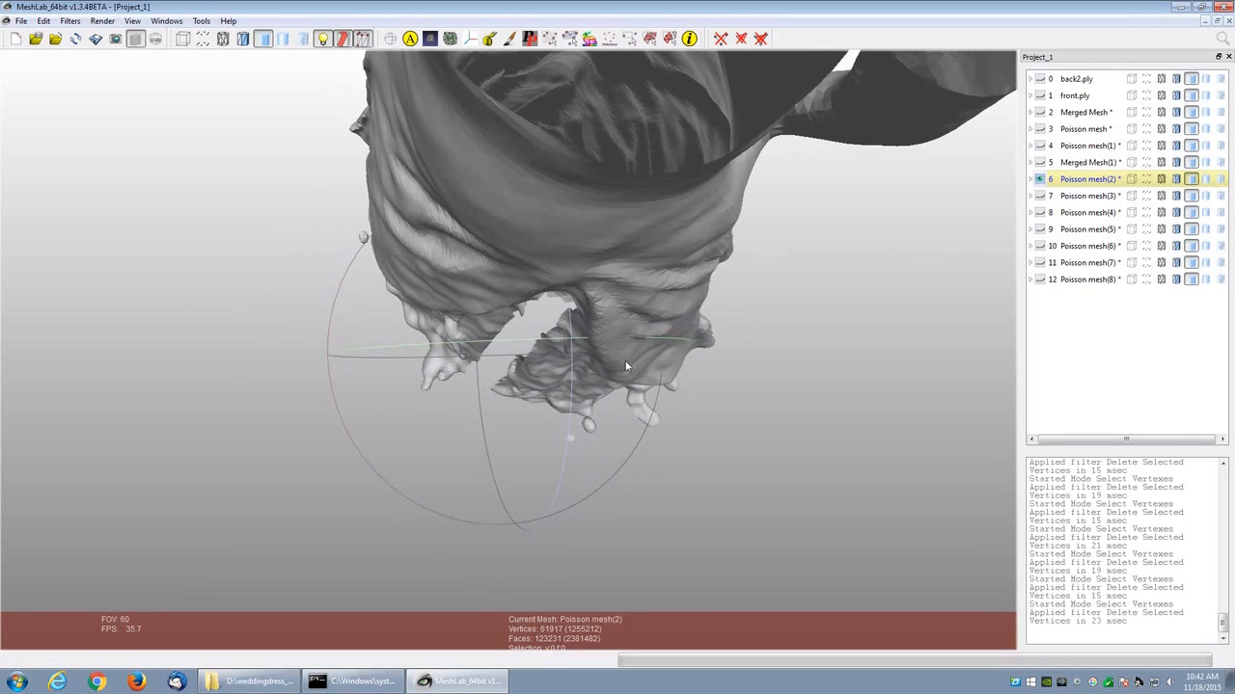
left_click(629, 39)
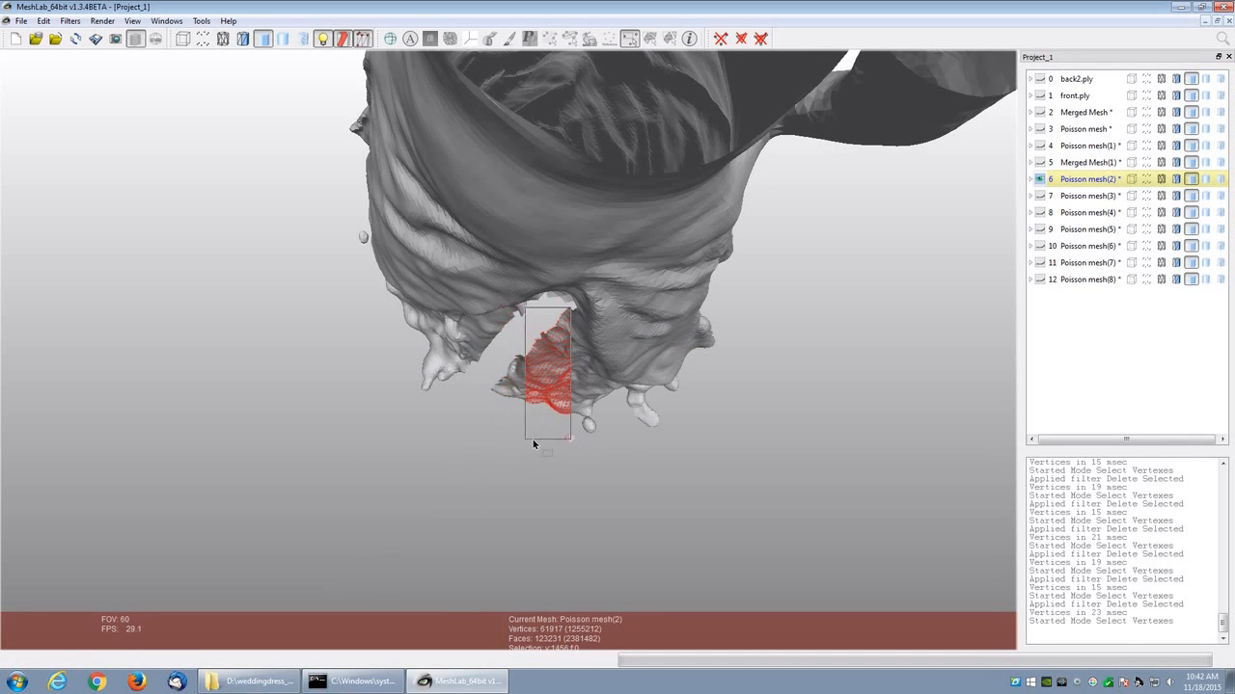
left_click(722, 38)
left_click(628, 38)
left_click_drag(551, 418, 352, 323)
left_click(721, 39)
left_click_drag(559, 251, 588, 376)
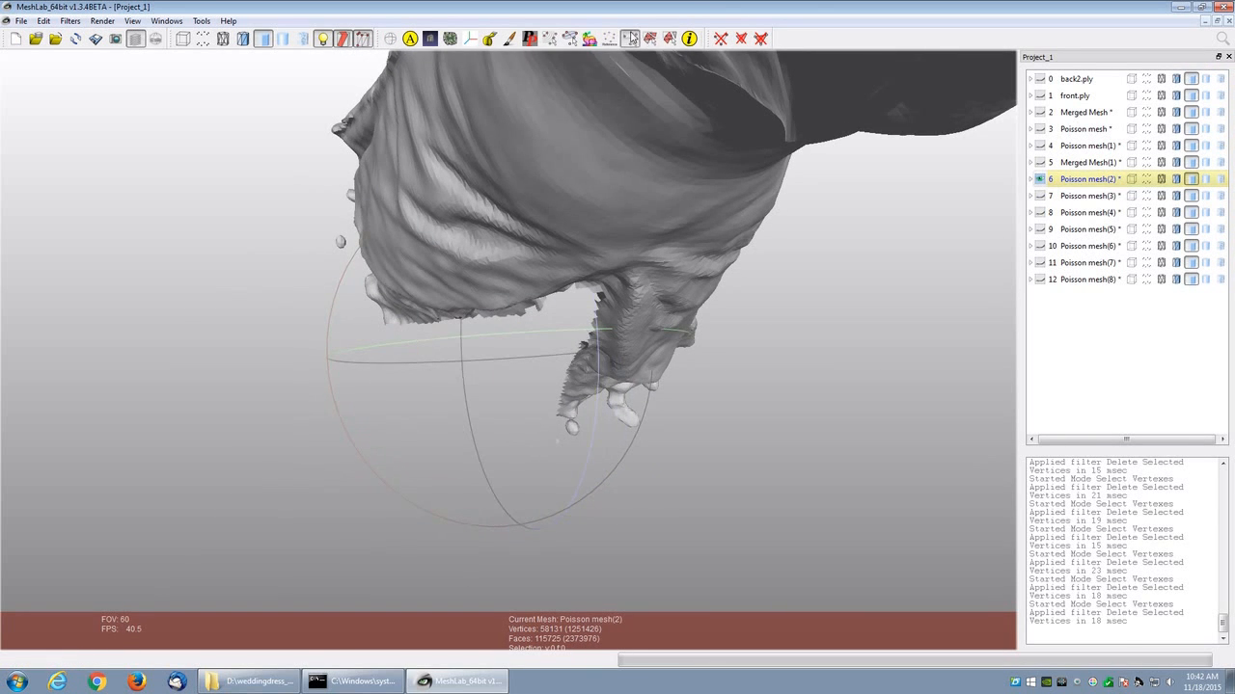
Step: Delete the remaining vertex blocks of Poisson mesh(2) along the lumpy front hem to clear the triangular opening in the skirt
left_click(629, 38)
left_click(722, 38)
left_click_drag(579, 183, 657, 217)
left_click(629, 38)
left_click_drag(496, 423, 449, 326)
left_click(721, 38)
left_click_drag(451, 283, 542, 138)
Step: Toggle Poisson mesh(4) and leave it shown with Poisson mesh(2) so the patch covers the opening in the skirt front
left_click(1040, 213)
left_click(1041, 214)
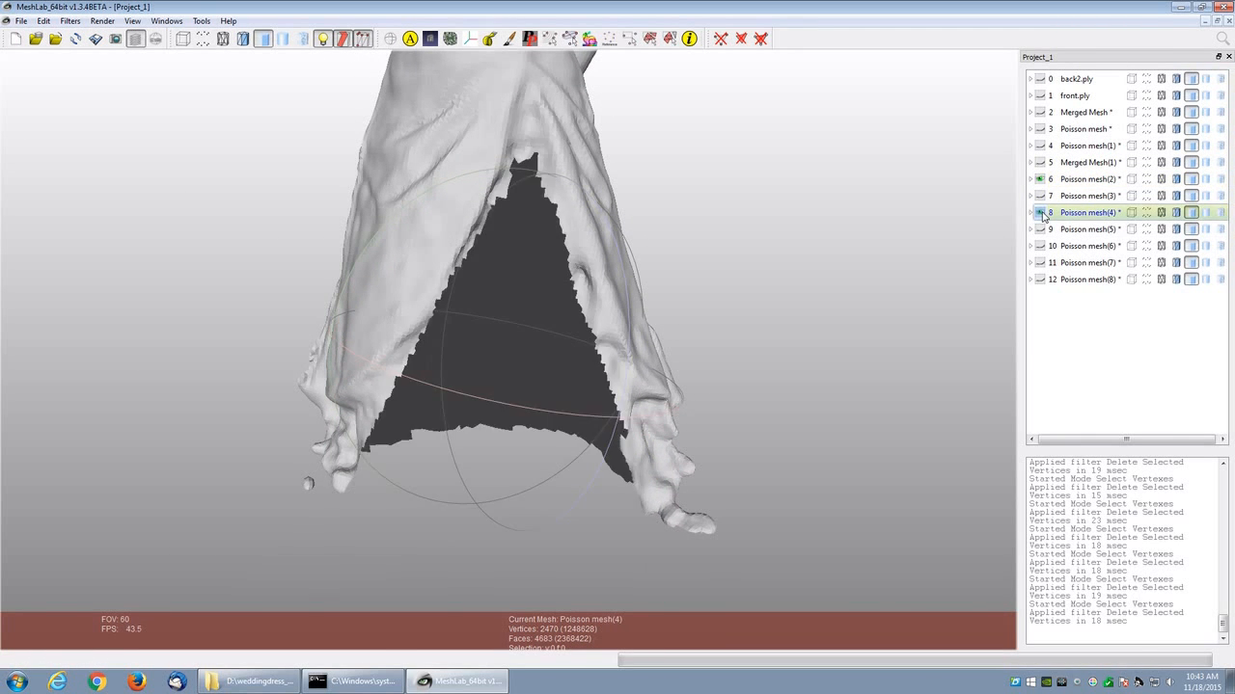
left_click(1041, 213)
left_click_drag(504, 389, 579, 310)
scroll(618, 359, "down", 5)
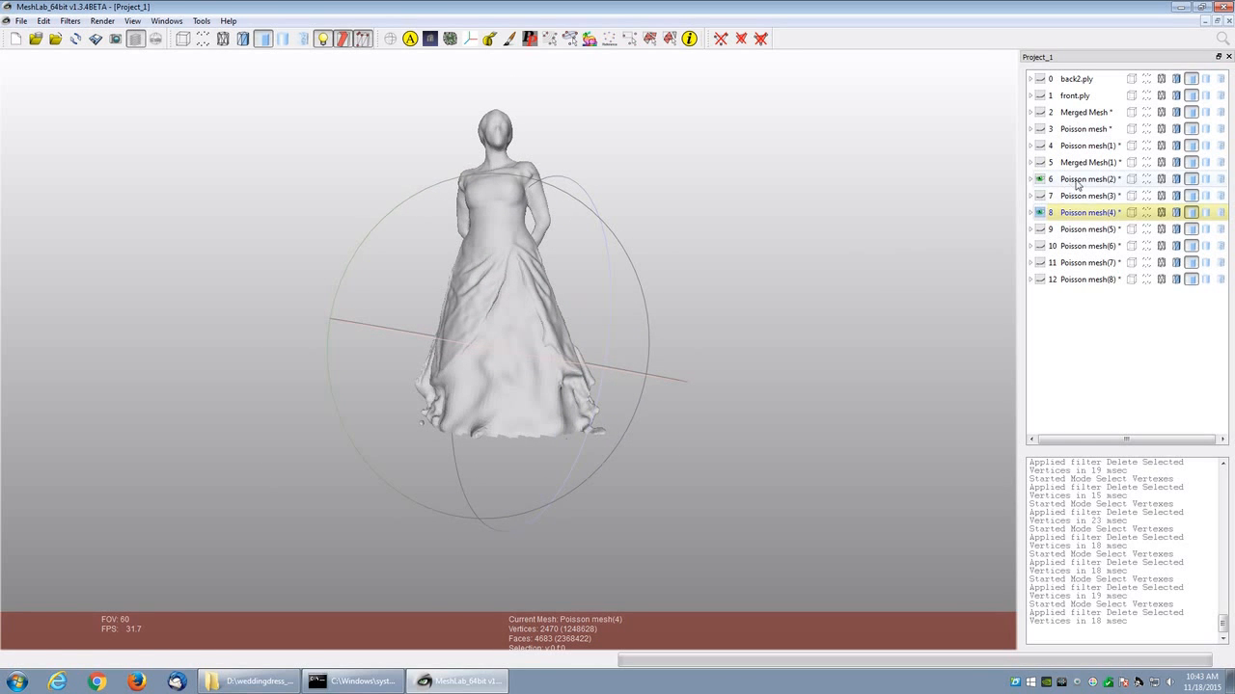
Step: Compare Merged Mesh(1), Poisson mesh(1), Poisson mesh and Merged Mesh by showing and hiding them with Poisson mesh(2) hidden
right_click(1078, 184)
left_click(895, 246)
left_click(1041, 165)
left_click(1039, 180)
left_click(1042, 146)
left_click(1040, 163)
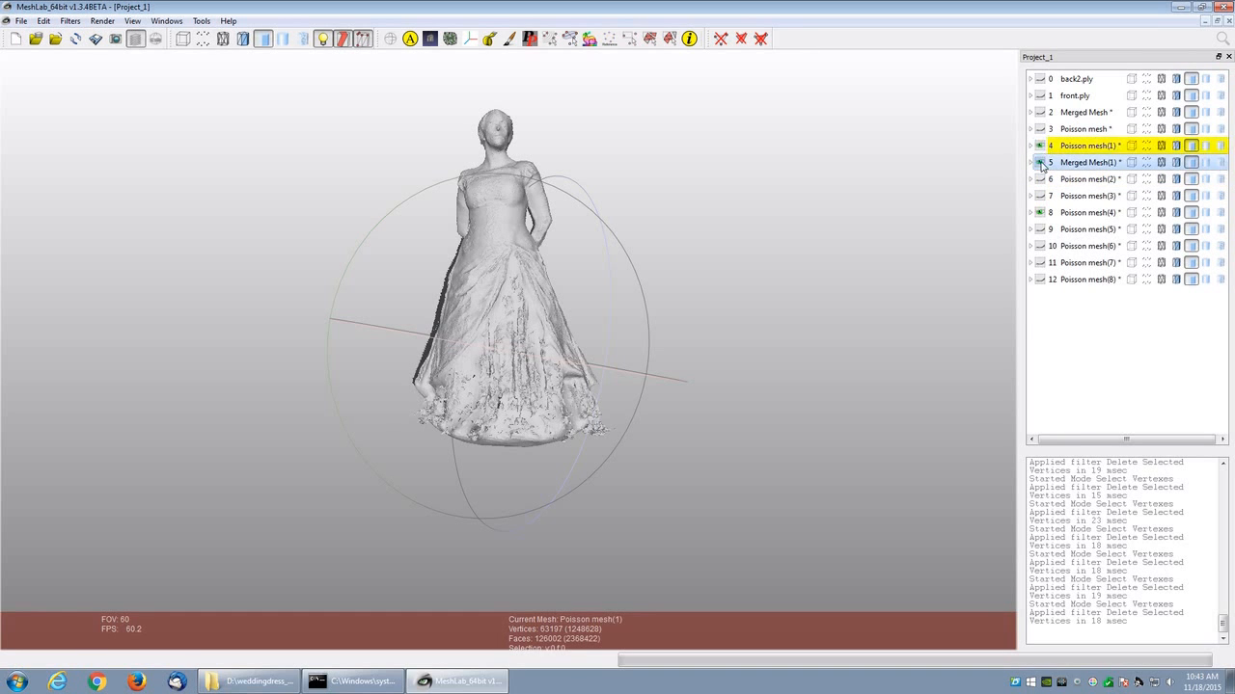
left_click(1041, 147)
left_click(1040, 130)
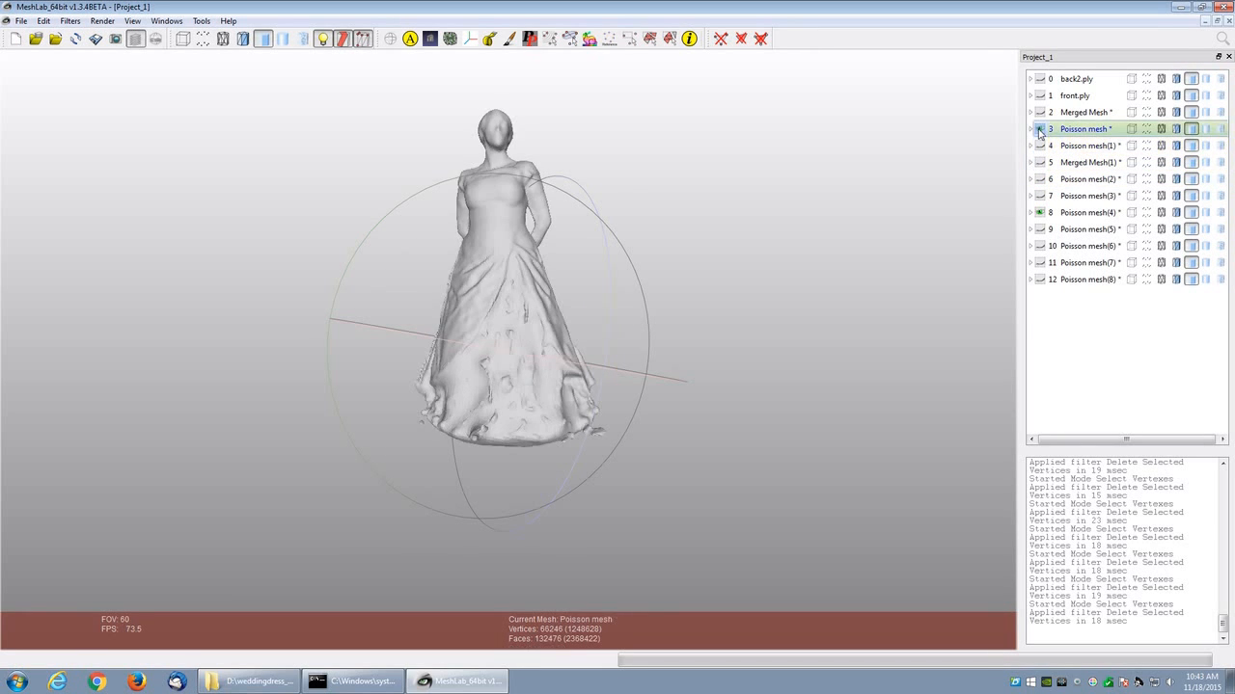
left_click(1040, 131)
left_click(1041, 114)
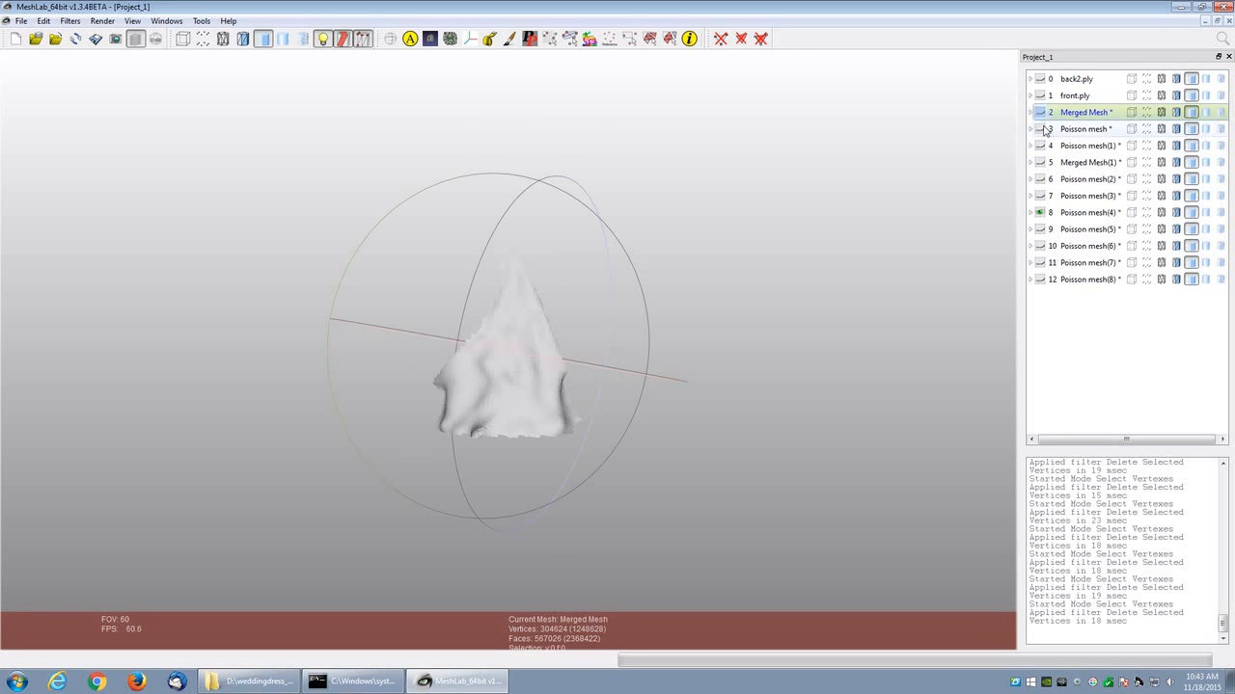
left_click(1044, 129)
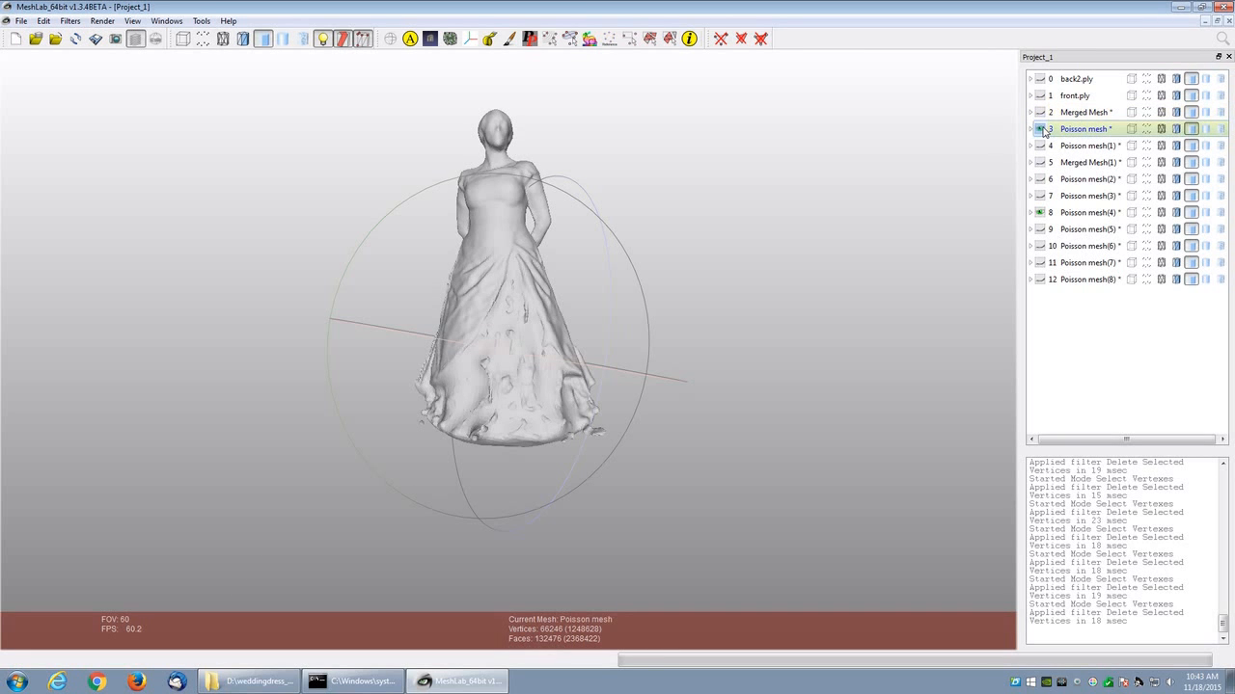
left_click(1041, 129)
Step: Show Poisson mesh(2) again and flatten only the visible layers into one mesh, deleting the source layers and merging duplicate vertices
left_click(1042, 180)
left_click_drag(820, 250, 765, 311)
right_click(1085, 175)
left_click(1114, 318)
left_click(647, 408)
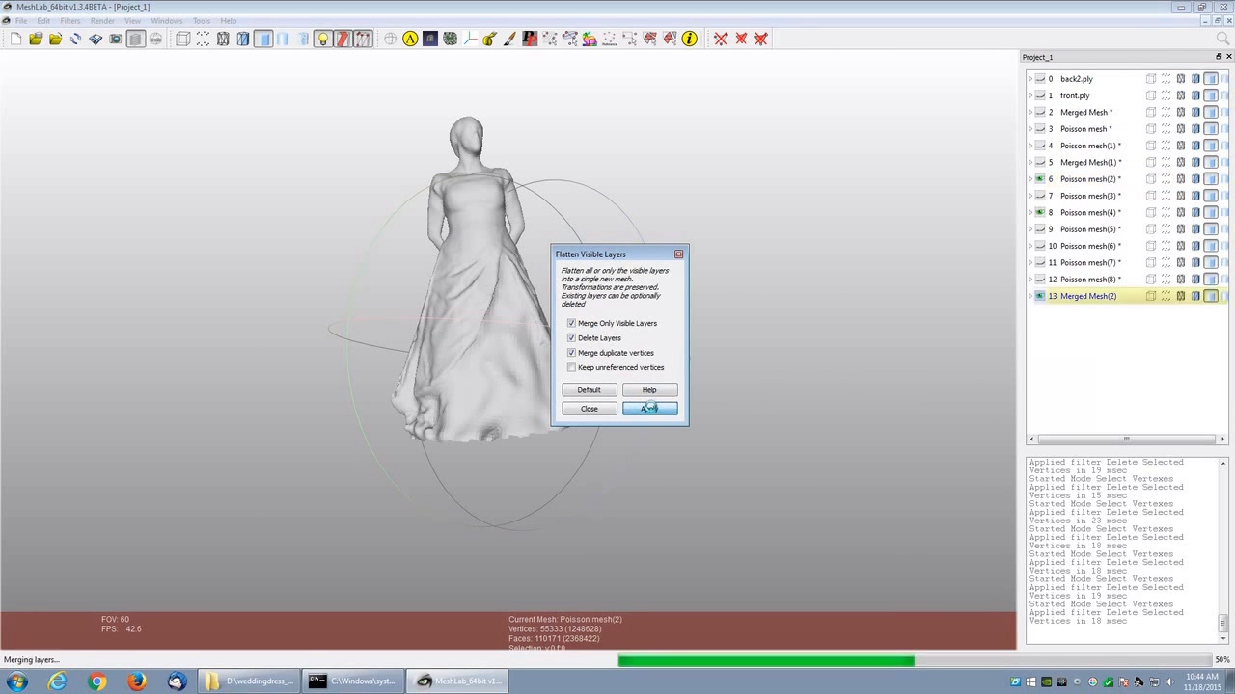
left_click(591, 412)
Step: Export Merged Mesh(2) to the scans folder as a Stanford Polygon file named fullmesh
right_click(1072, 266)
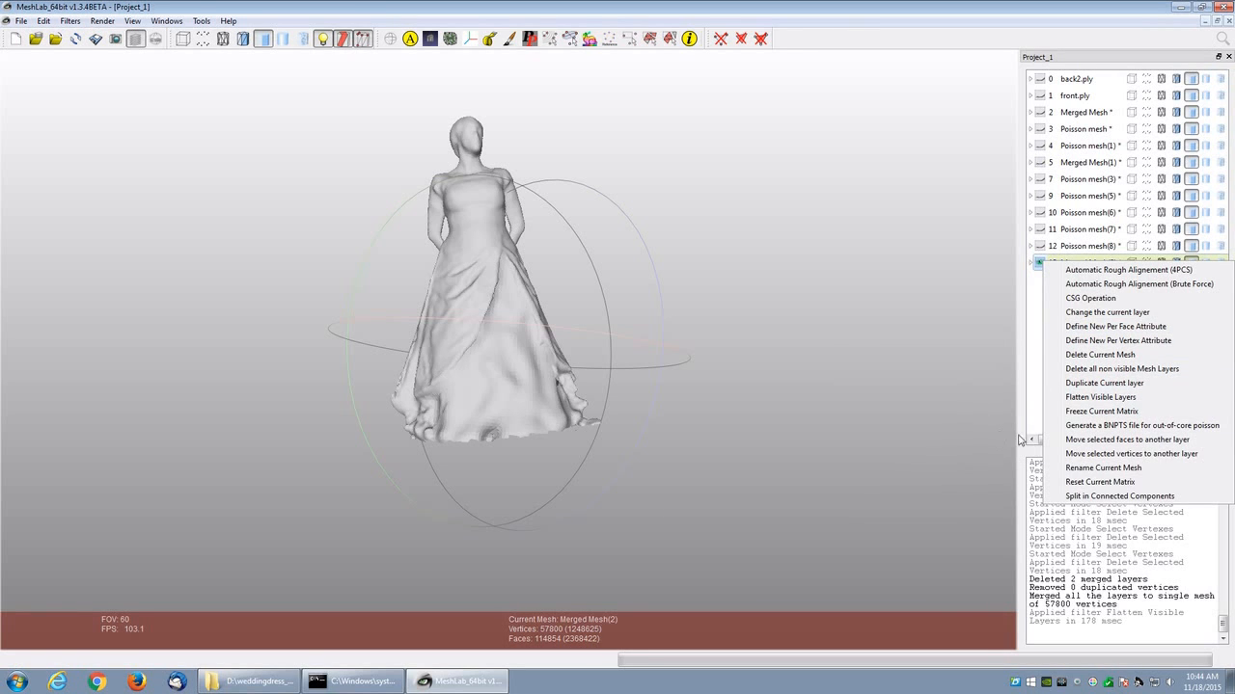
left_click(97, 40)
left_click(98, 40)
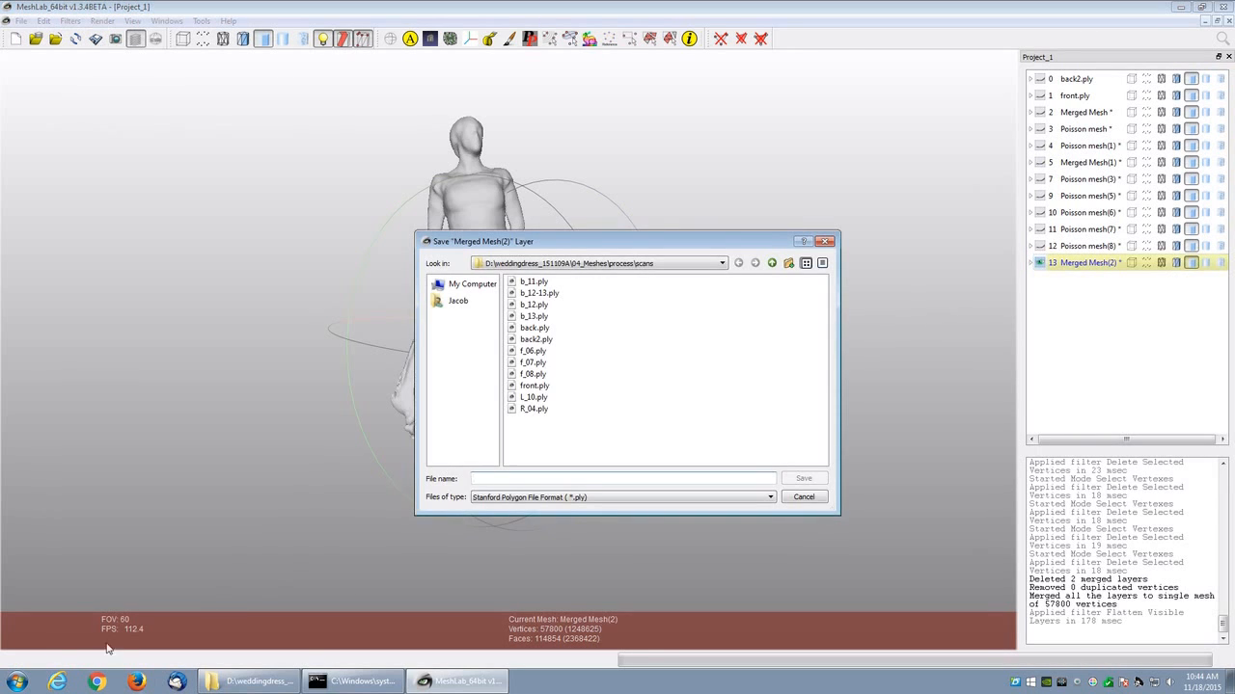
type("fullmesh")
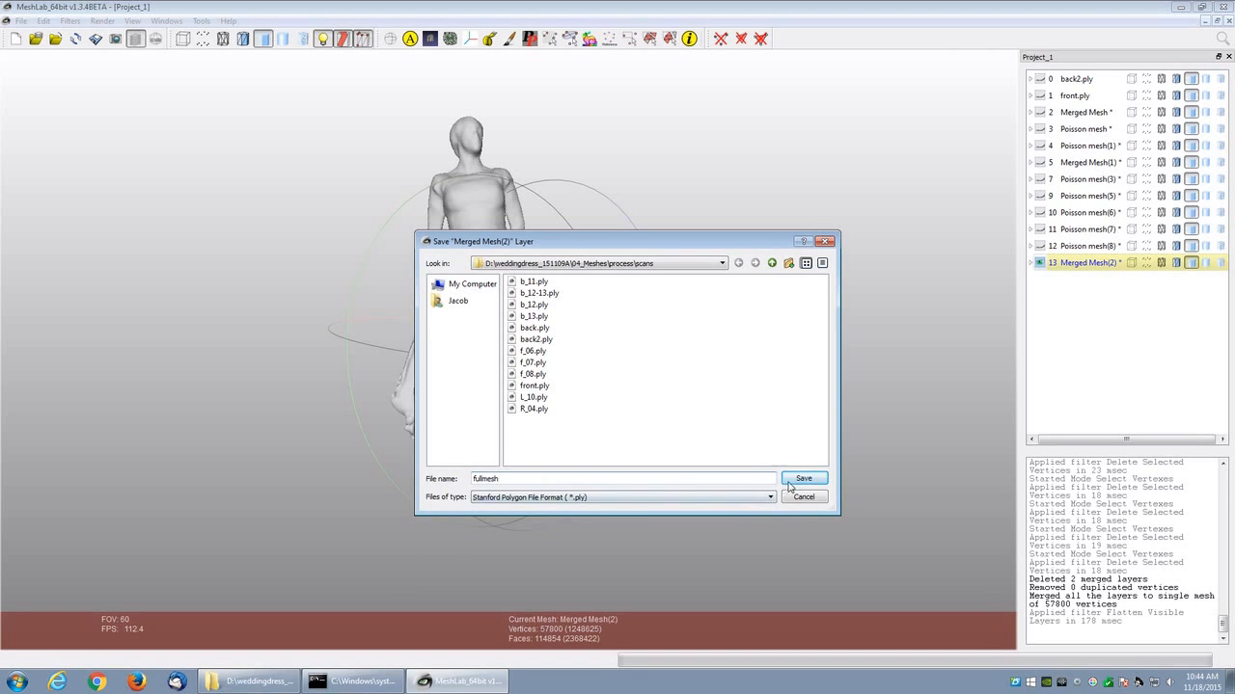
left_click(797, 480)
left_click(753, 425)
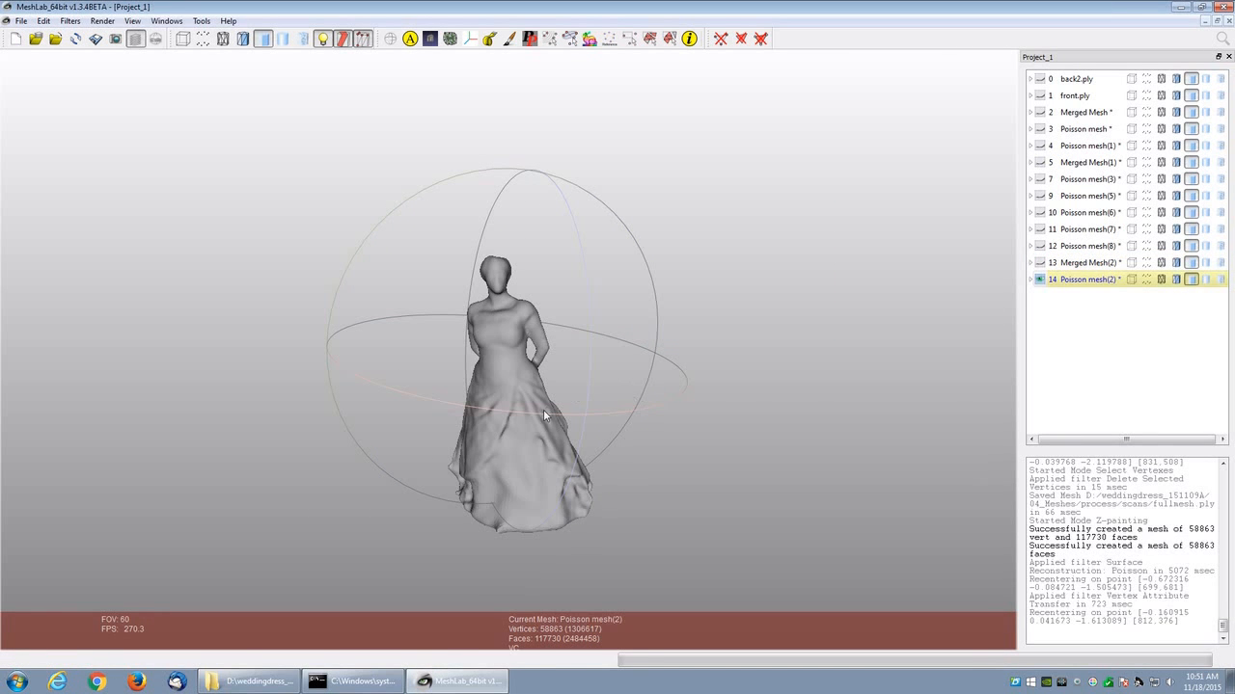
Step: Examine the new Poisson reconstruction of the full figure from several sides and close up
left_click_drag(543, 415, 179, 291)
left_click_drag(638, 457, 211, 272)
left_click_drag(582, 426, 719, 406)
left_click_drag(514, 351, 518, 500)
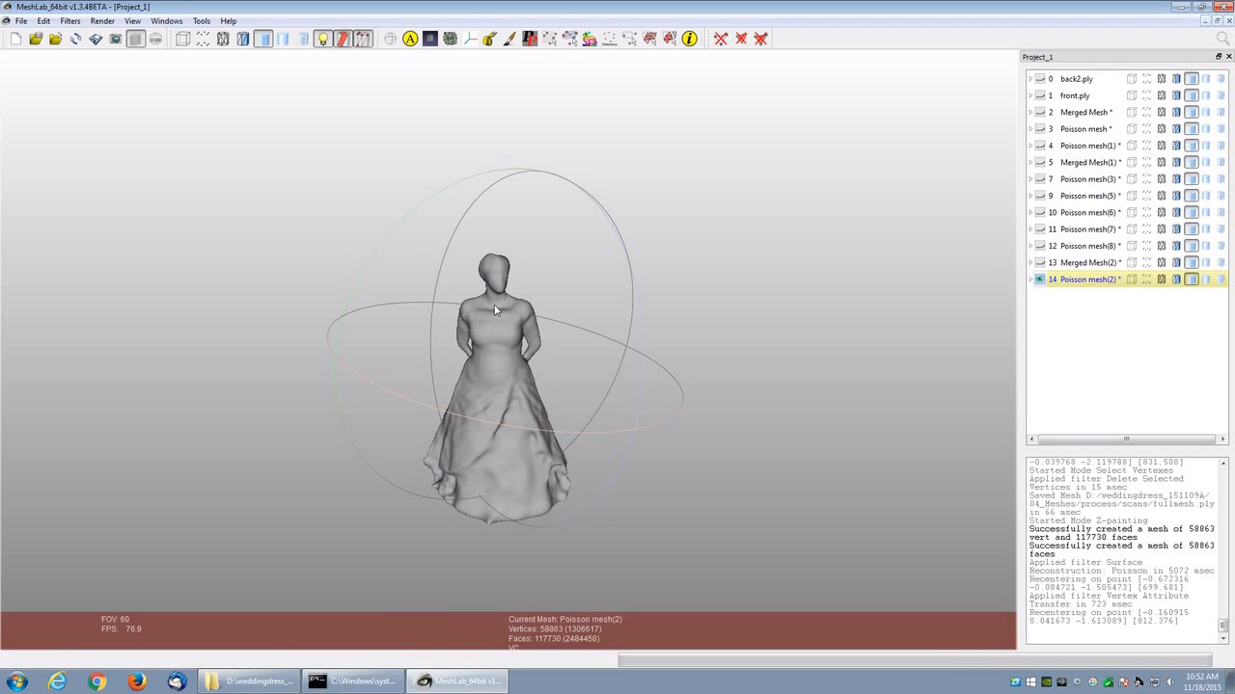
scroll(509, 351, "up", 5)
left_click_drag(510, 351, 471, 349)
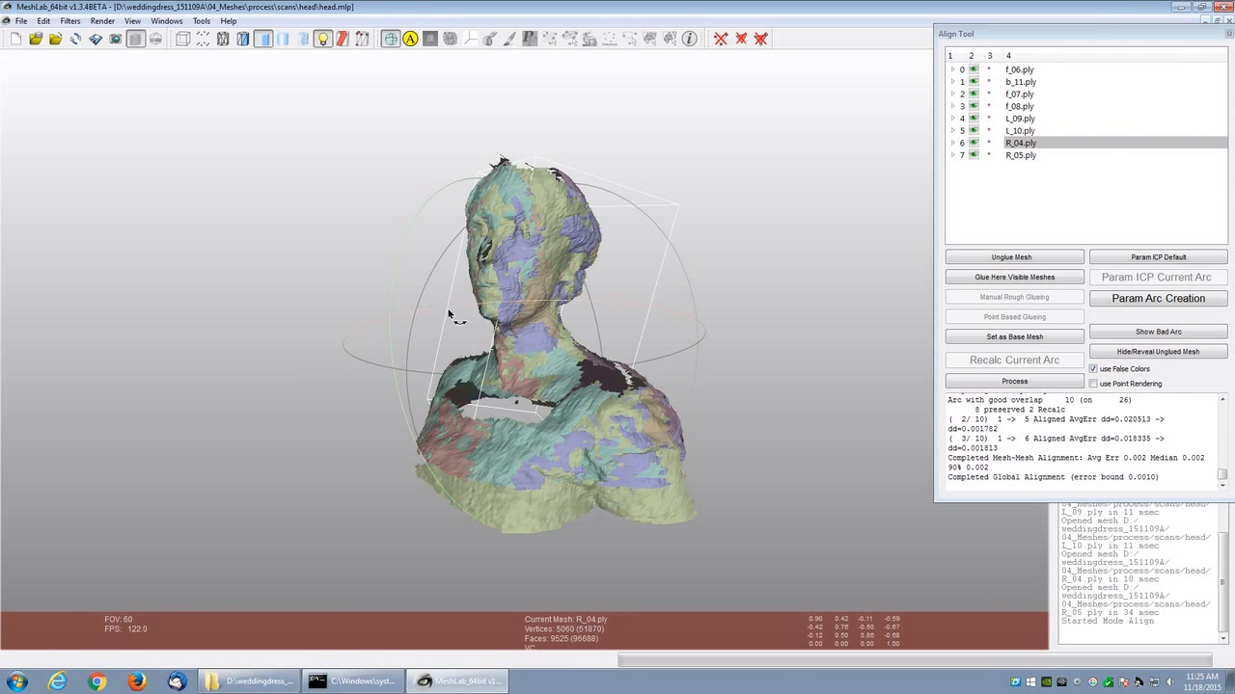
Step: Build a Poisson surface from head-merged.ply with octree depth 8, solver divide 6, samples per node 2 and surface offsetting 1
left_click_drag(448, 309, 270, 496)
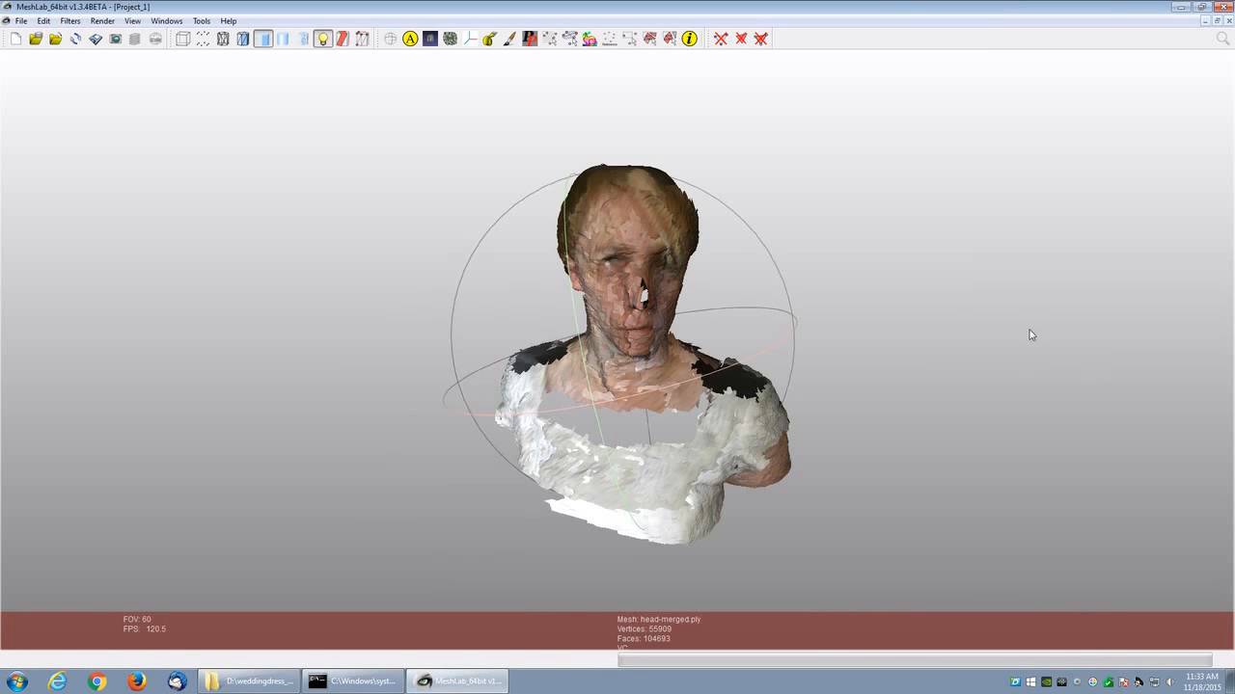
left_click_drag(1029, 337, 518, 450)
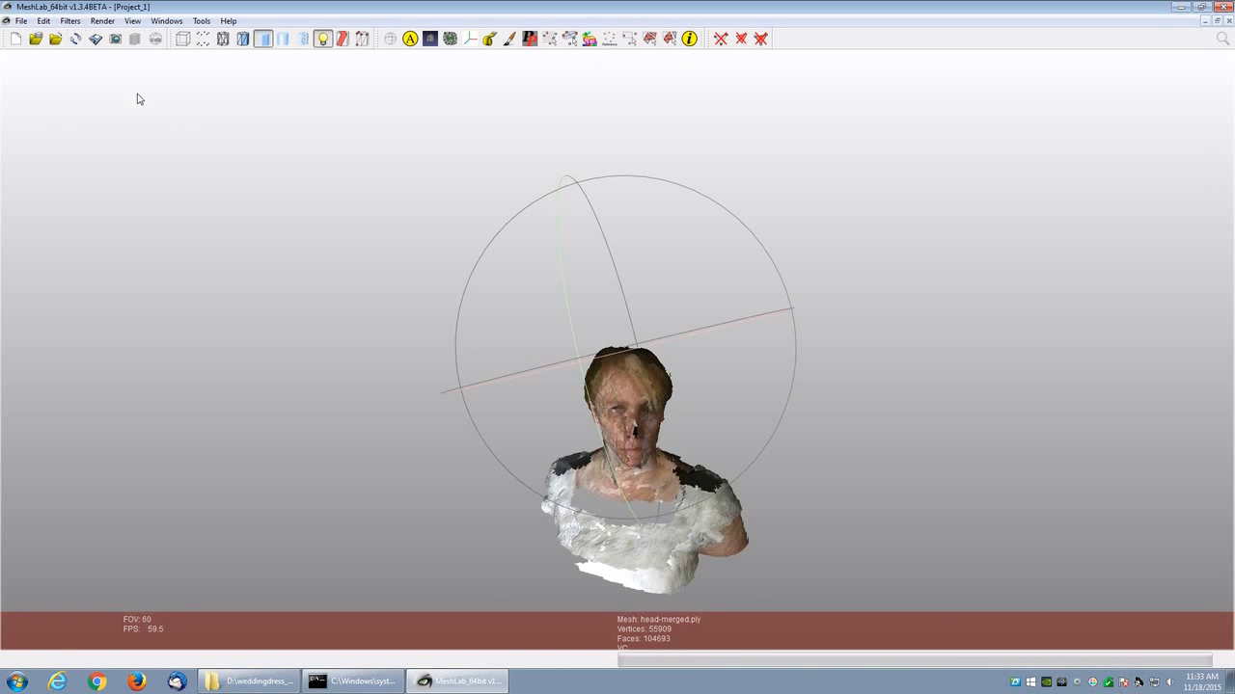
left_click(70, 21)
mouse_move(230, 116)
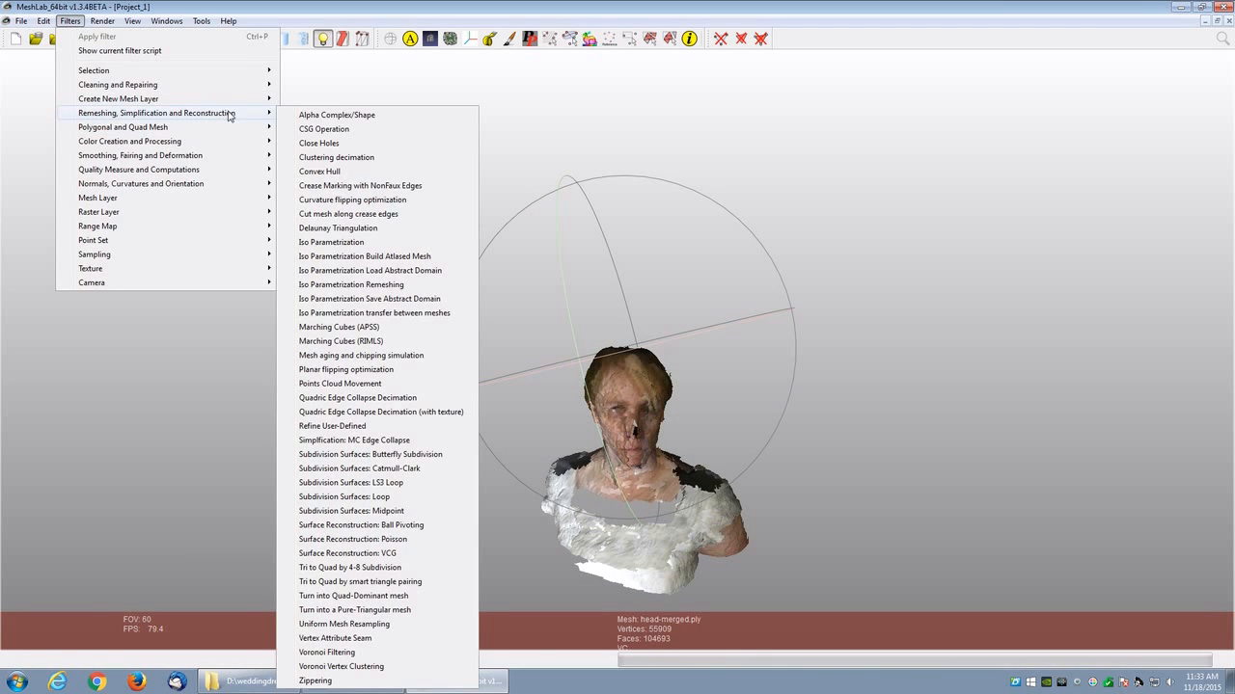
left_click(404, 539)
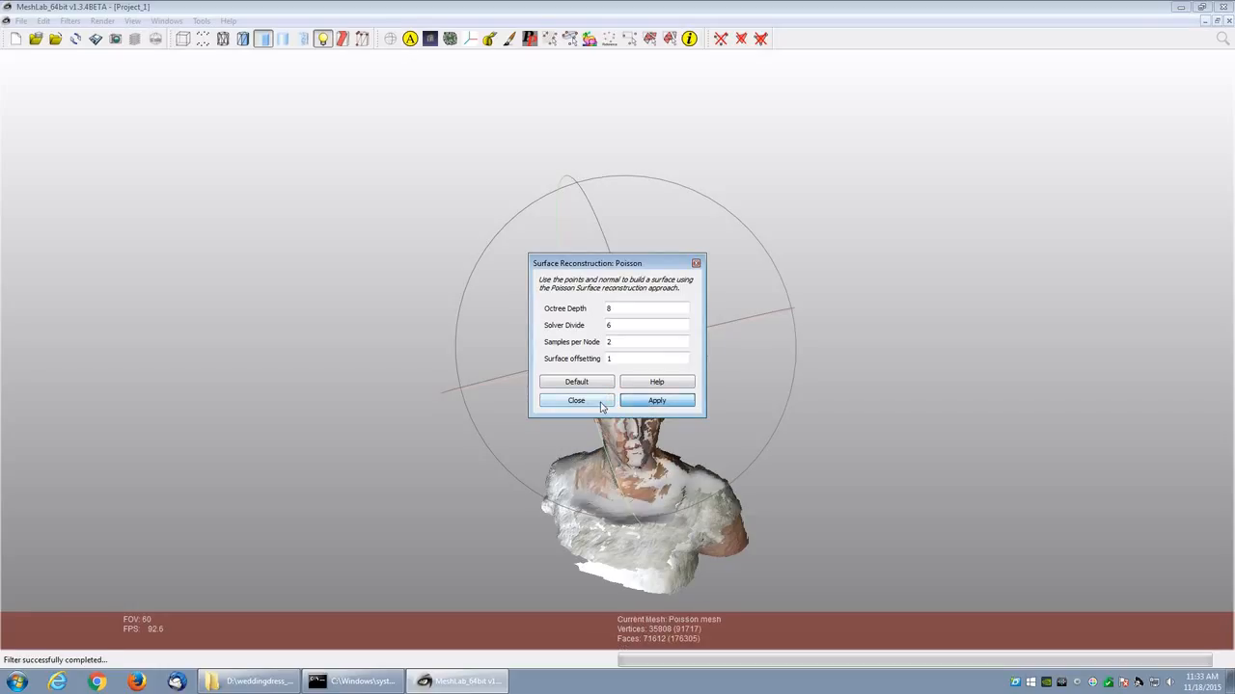
left_click(577, 400)
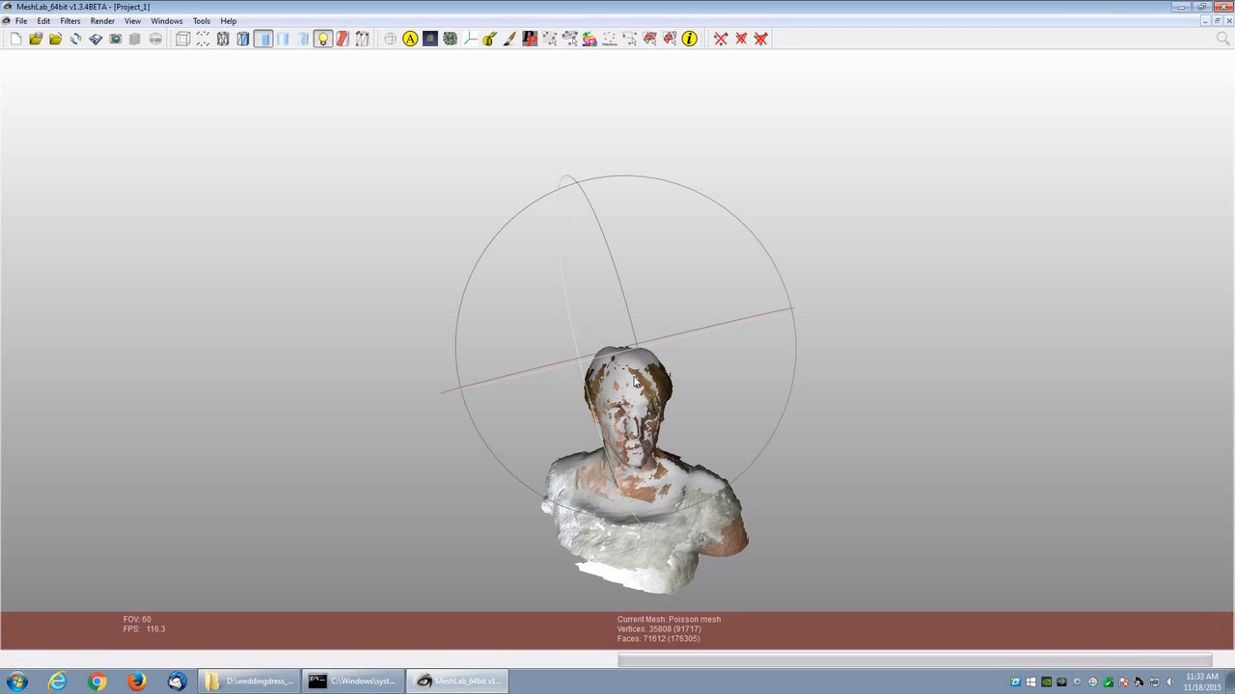
Step: Show the layer list and hide head-merged.ply to view the reconstructed head and shoulders alone
key("ctrl+l")
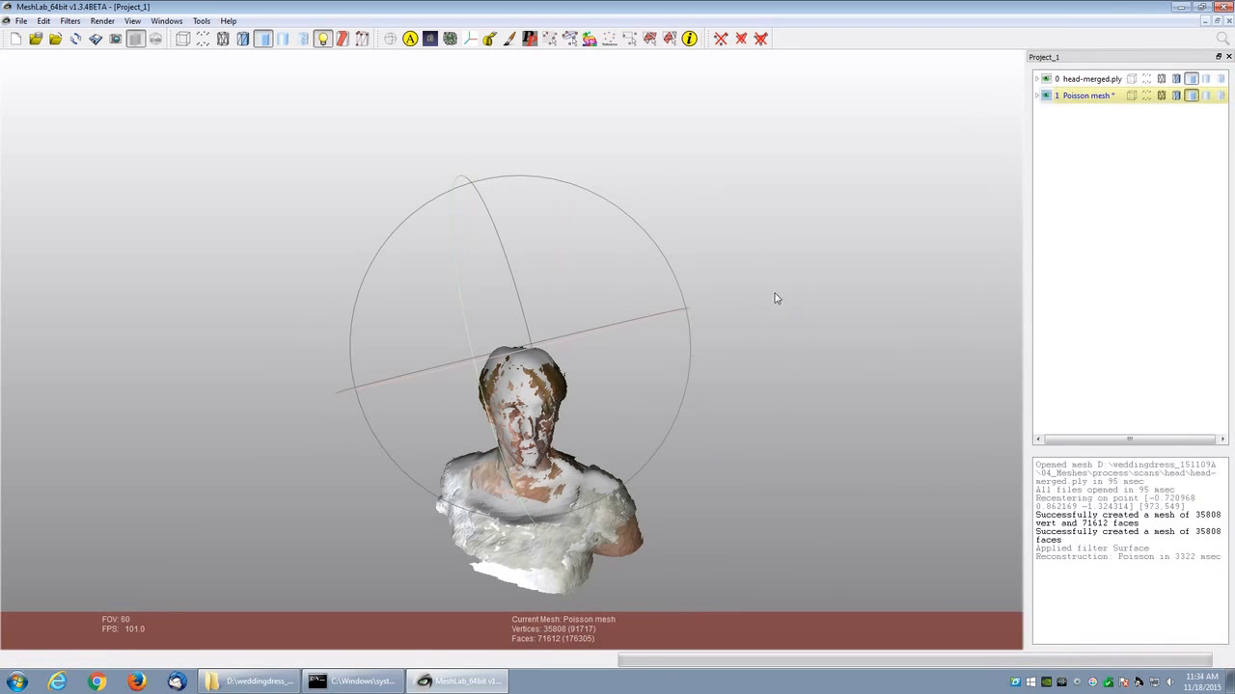
left_click(1048, 77)
left_click_drag(598, 371, 593, 207)
left_click_drag(662, 435, 679, 318)
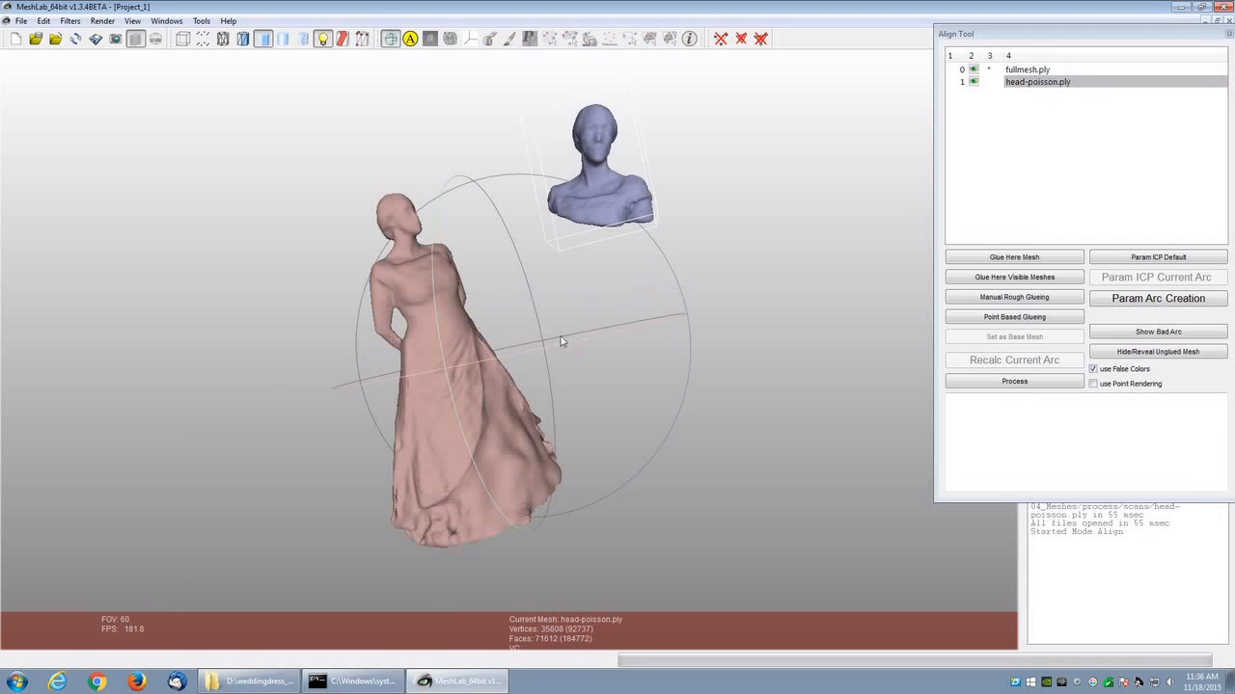
Step: Start point-based gluing of head-poisson.ply to fullmesh.ply and pick matching points on the brow, nose and chin
left_click_drag(565, 343, 563, 386)
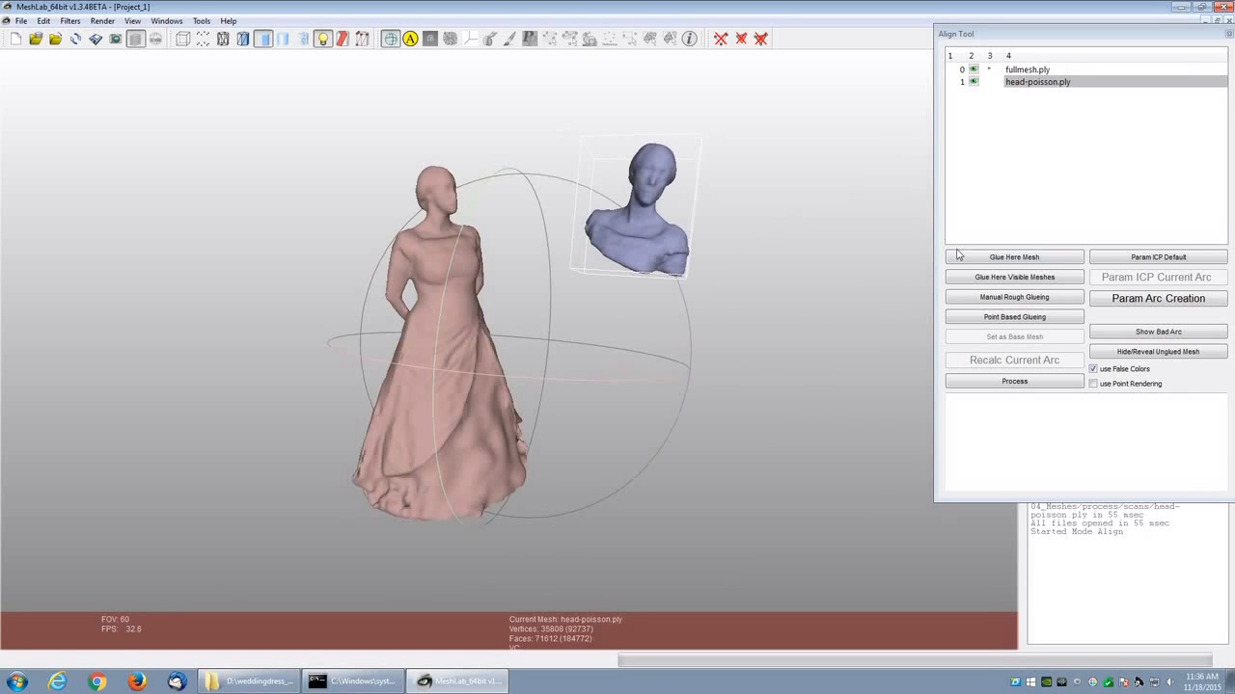
left_click(1006, 318)
left_click_drag(1014, 196, 873, 322)
left_click_drag(656, 270, 691, 308)
scroll(771, 318, "up", 3)
scroll(761, 430, "down", 2)
scroll(572, 273, "up", 2)
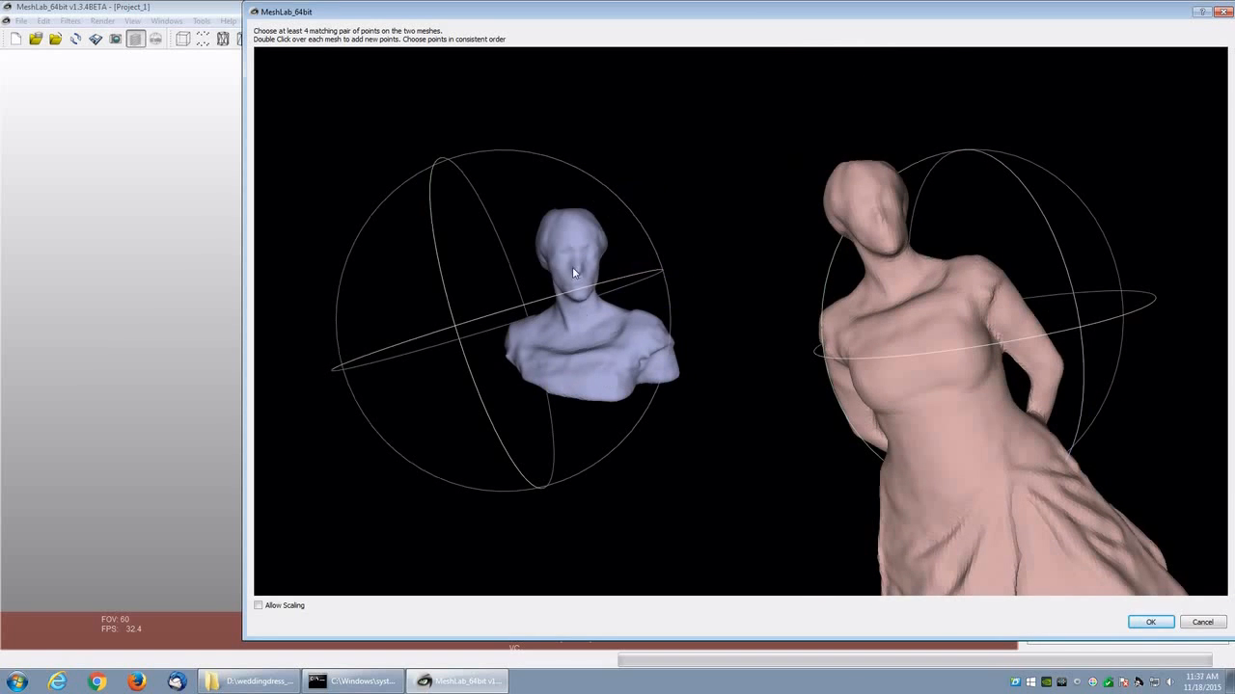
double_click(892, 217)
mouse_move(884, 223)
left_mouse_down()
mouse_move(1027, 233)
mouse_move(943, 228)
left_mouse_up()
double_click(574, 248)
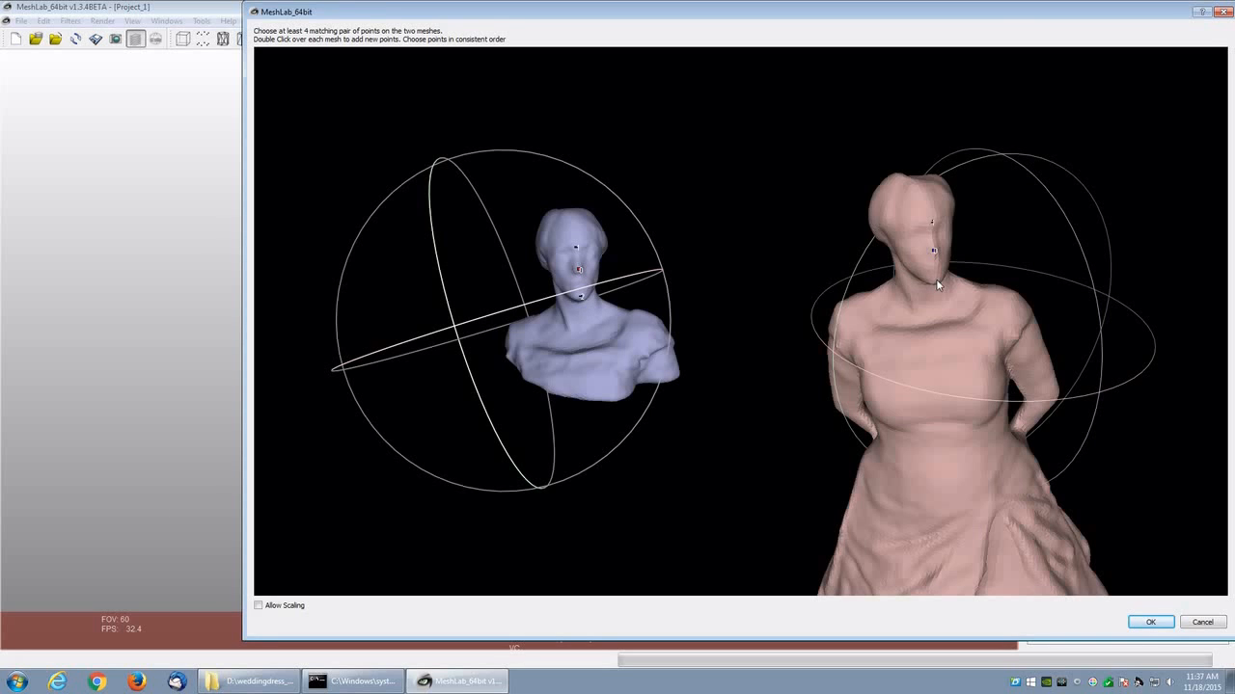
double_click(936, 279)
Step: Pick matching points at the neck base, upper chest and both shoulders on the two meshes and apply the gluing
double_click(569, 335)
double_click(569, 357)
double_click(925, 337)
double_click(1007, 303)
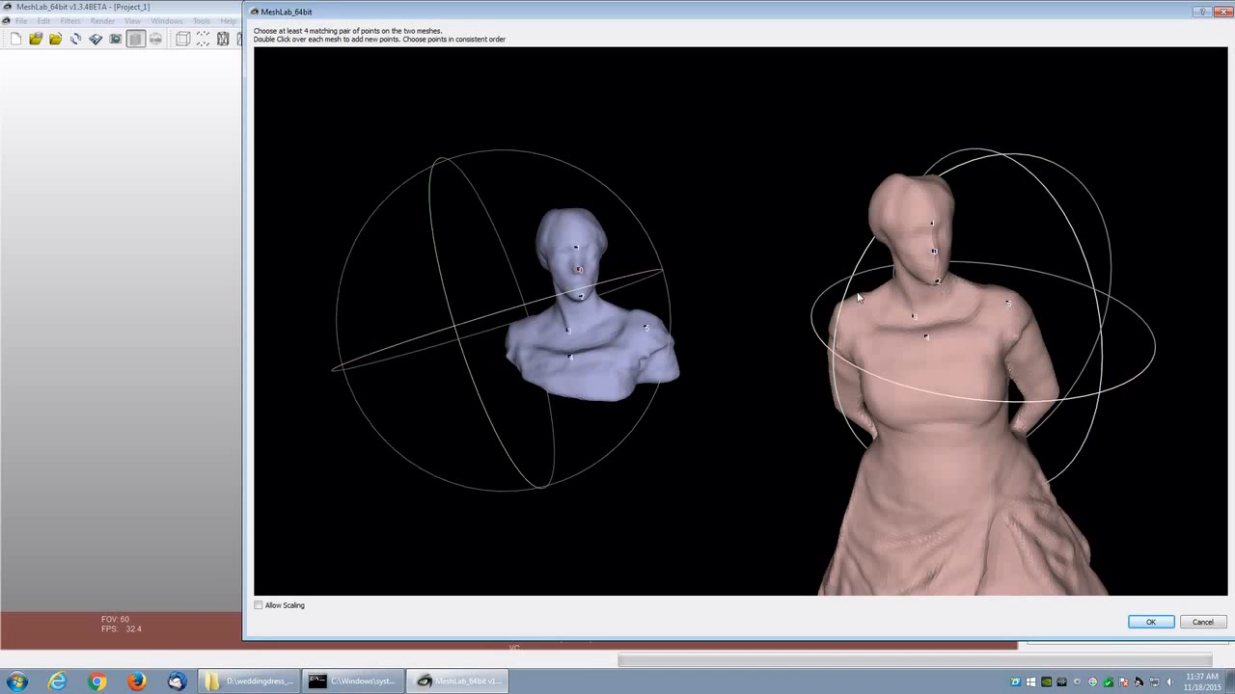
double_click(513, 333)
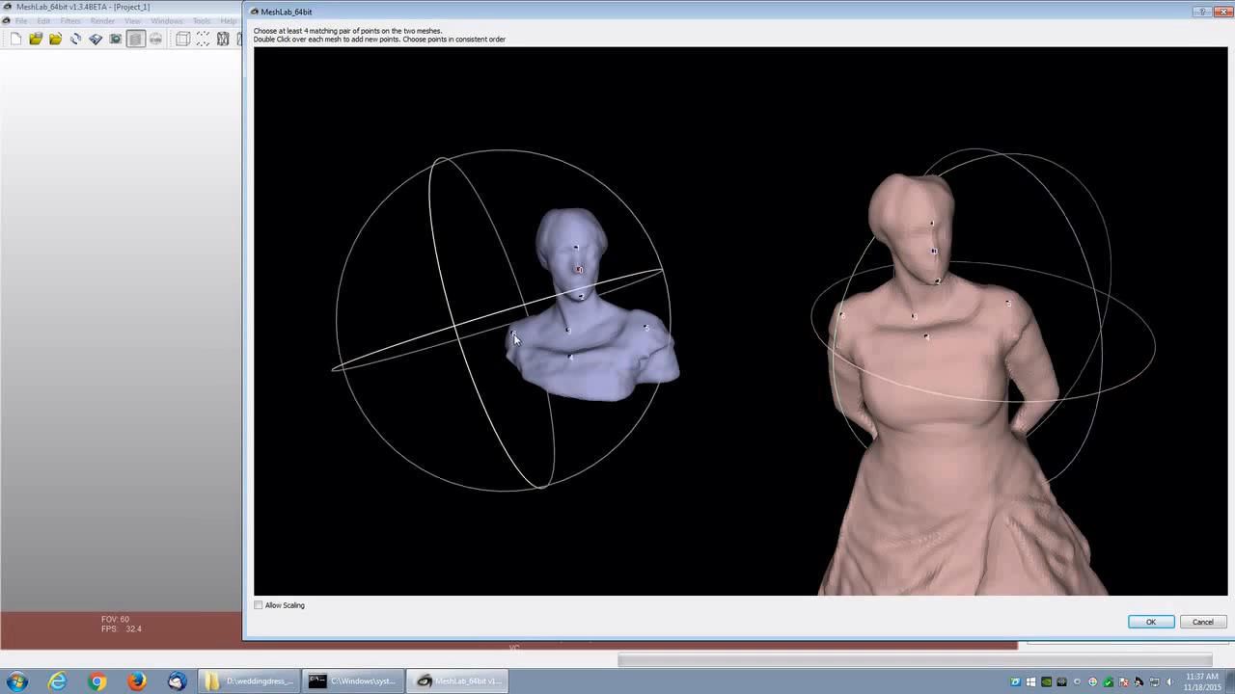
left_click(1150, 622)
Step: Process the alignment of head-poisson.ply and fullmesh.ply repeatedly to refine the fit and close the Align Tool
left_click(1014, 382)
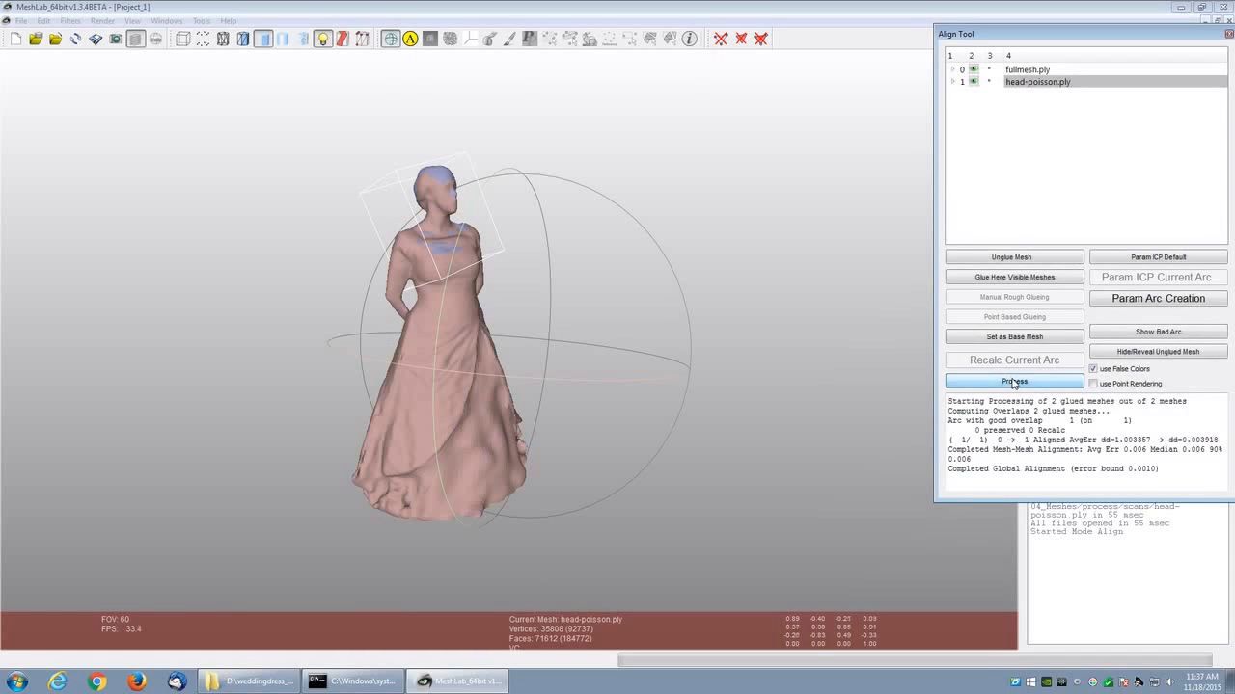
left_click(1013, 382)
left_click(1013, 382)
left_click(1013, 381)
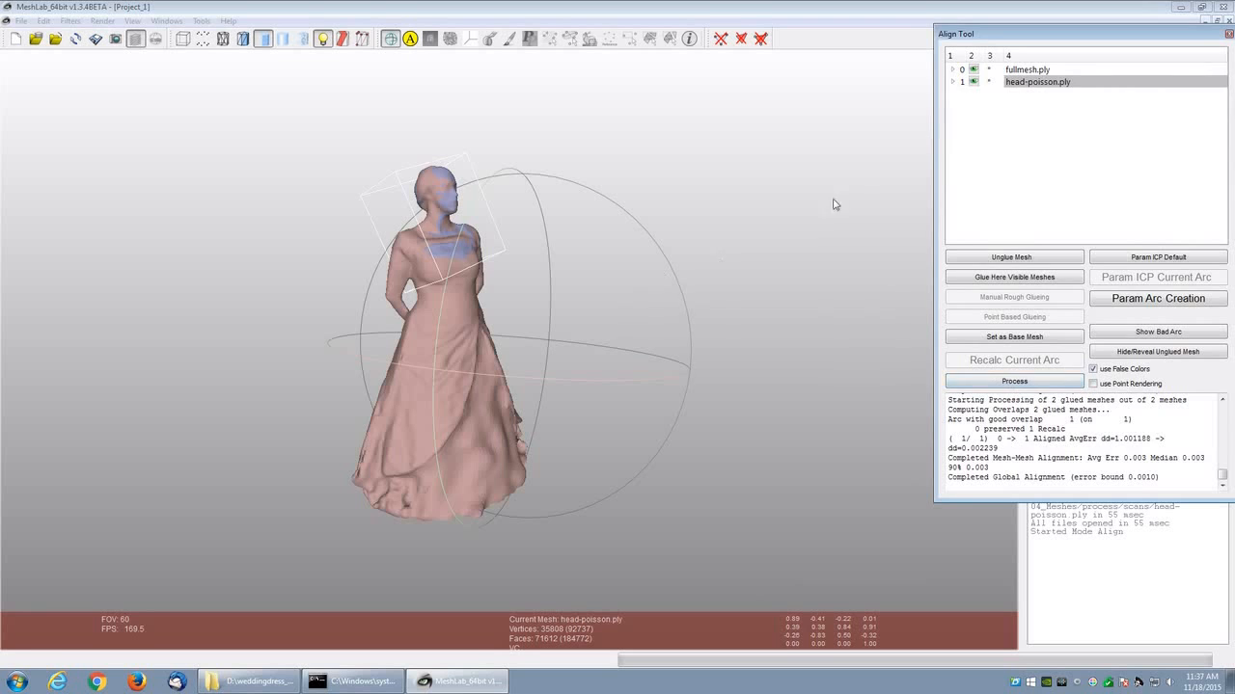
left_click(1229, 35)
Step: Toggle fullmesh.ply repeatedly to compare its colored head and shoulders with the aligned head-poisson.ply
left_click_drag(394, 283, 436, 199)
left_click(1041, 82)
left_click(1040, 81)
left_click(1040, 81)
left_click(1040, 81)
left_click(1041, 82)
left_click(1041, 82)
left_click(1041, 82)
left_click(1042, 82)
left_click(1041, 82)
left_click(1040, 82)
left_click_drag(730, 201, 431, 307)
Step: Set the render color to None to display the meshes without vertex colors
left_click(102, 20)
mouse_move(114, 66)
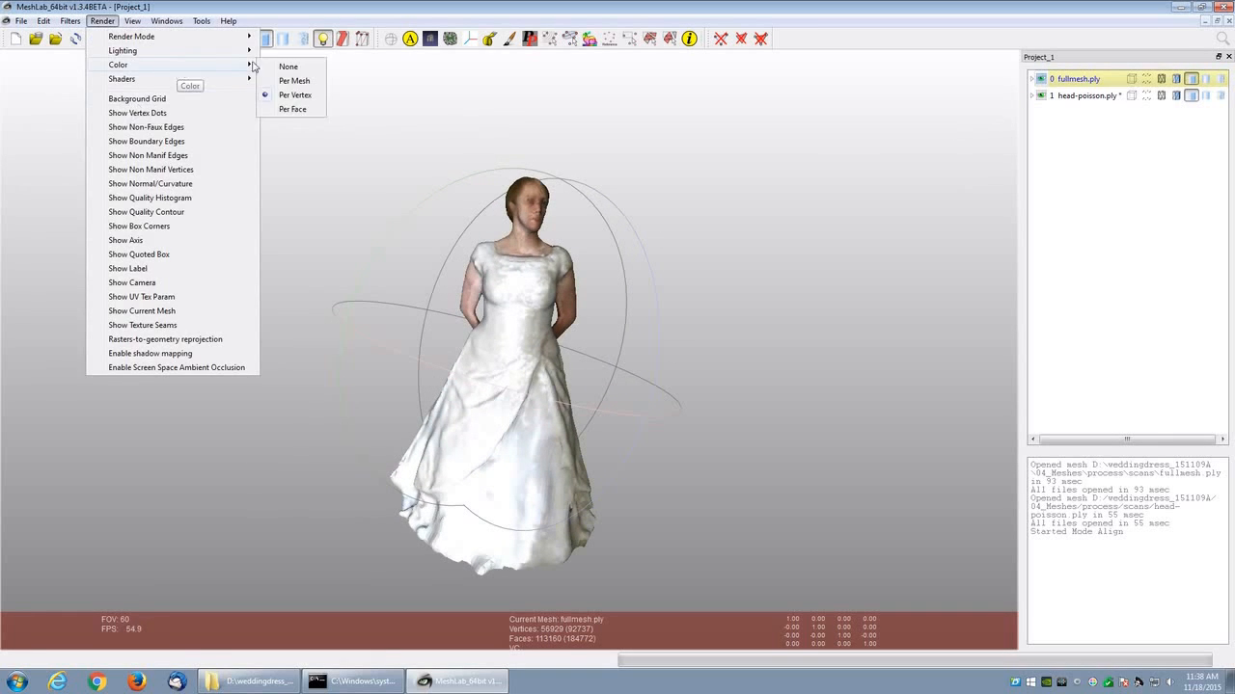
left_click(280, 67)
Step: Zoom in on the upper body and toggle fullmesh.ply to examine where the uncolored head and neck surfaces overlap
scroll(647, 252, "down", 2)
middle_click_drag(547, 275, 594, 388)
scroll(644, 370, "down", 2)
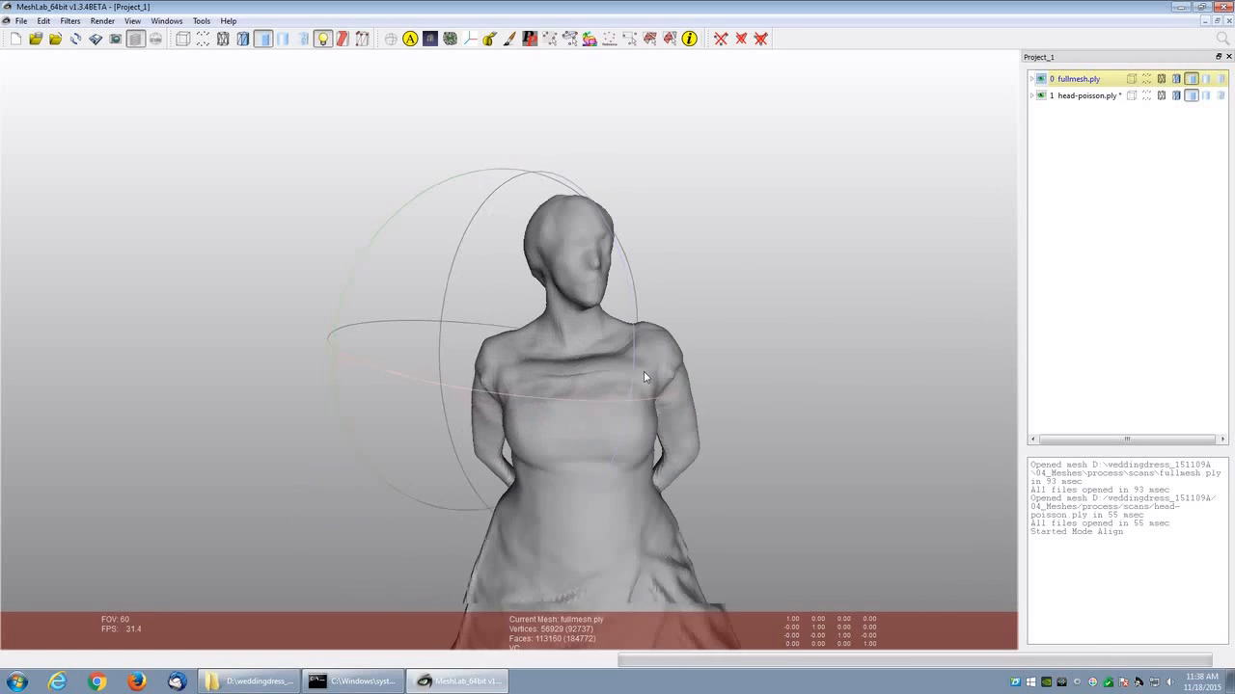
left_click_drag(762, 287, 779, 298)
left_click(1042, 83)
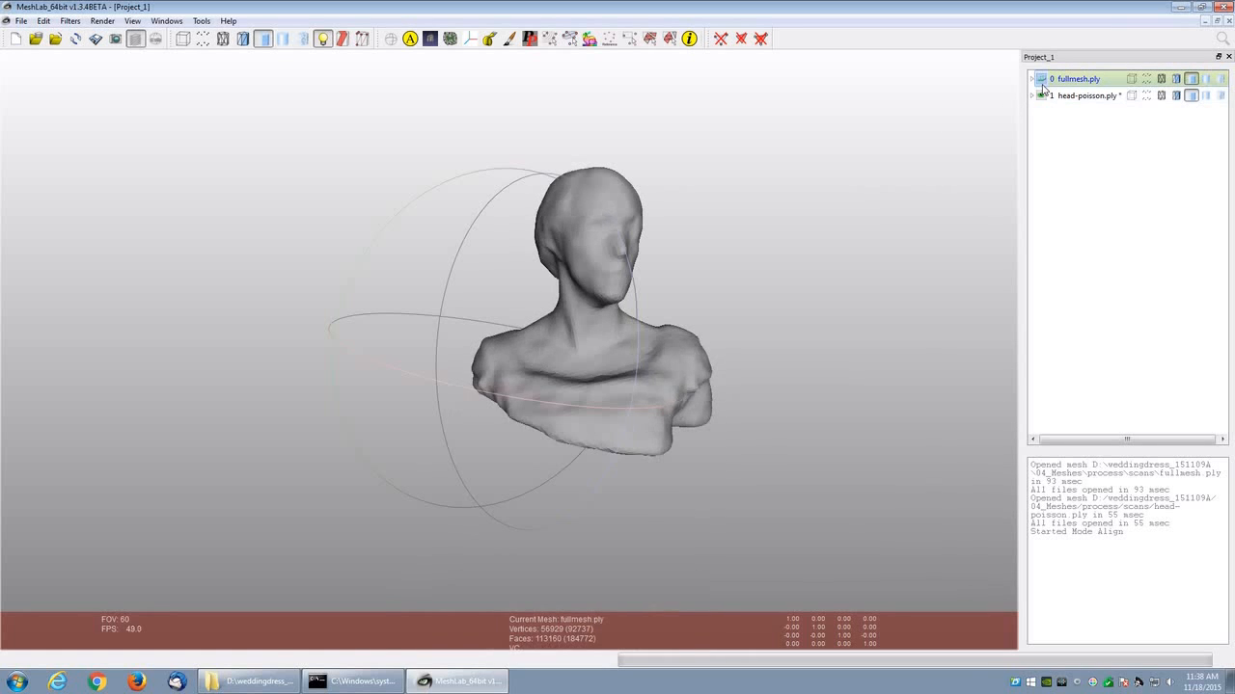
left_click(1041, 83)
left_click(1041, 83)
left_click_drag(598, 290, 712, 284)
left_click(1042, 79)
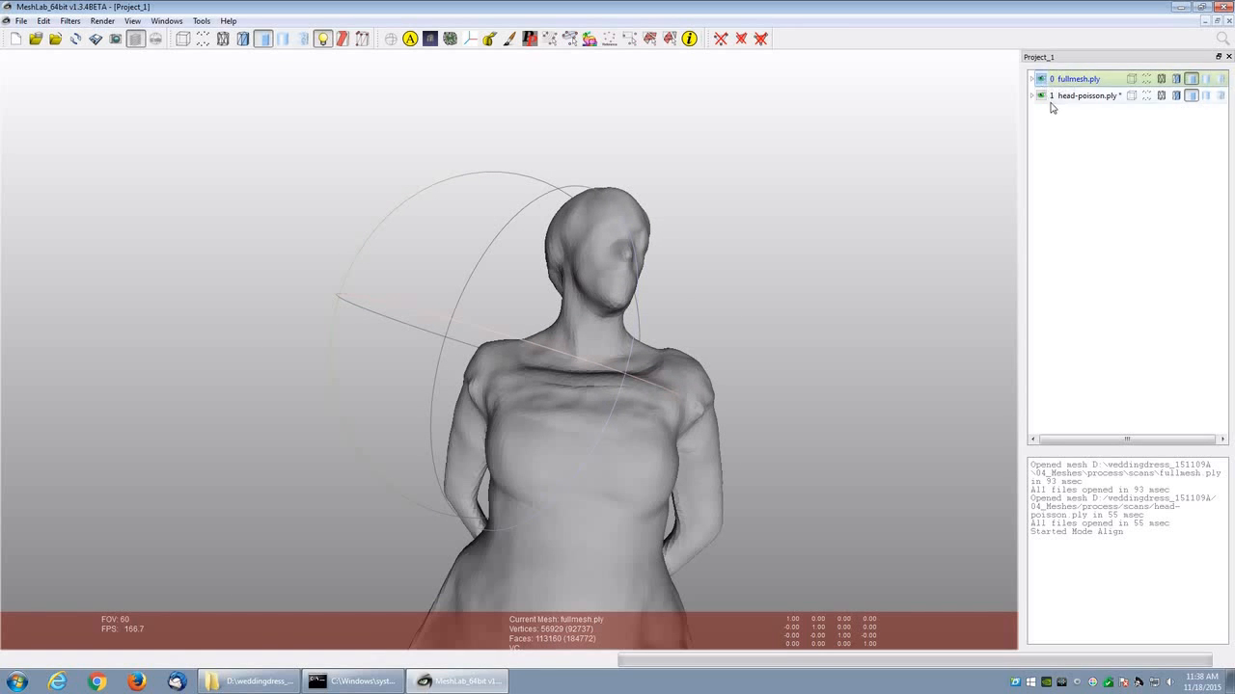
left_click(1033, 98)
Step: Select the head vertices of fullmesh.ply and delete them so head-poisson.ply supplies the head
left_click_drag(878, 119, 719, 131)
left_click_drag(524, 149, 472, 155)
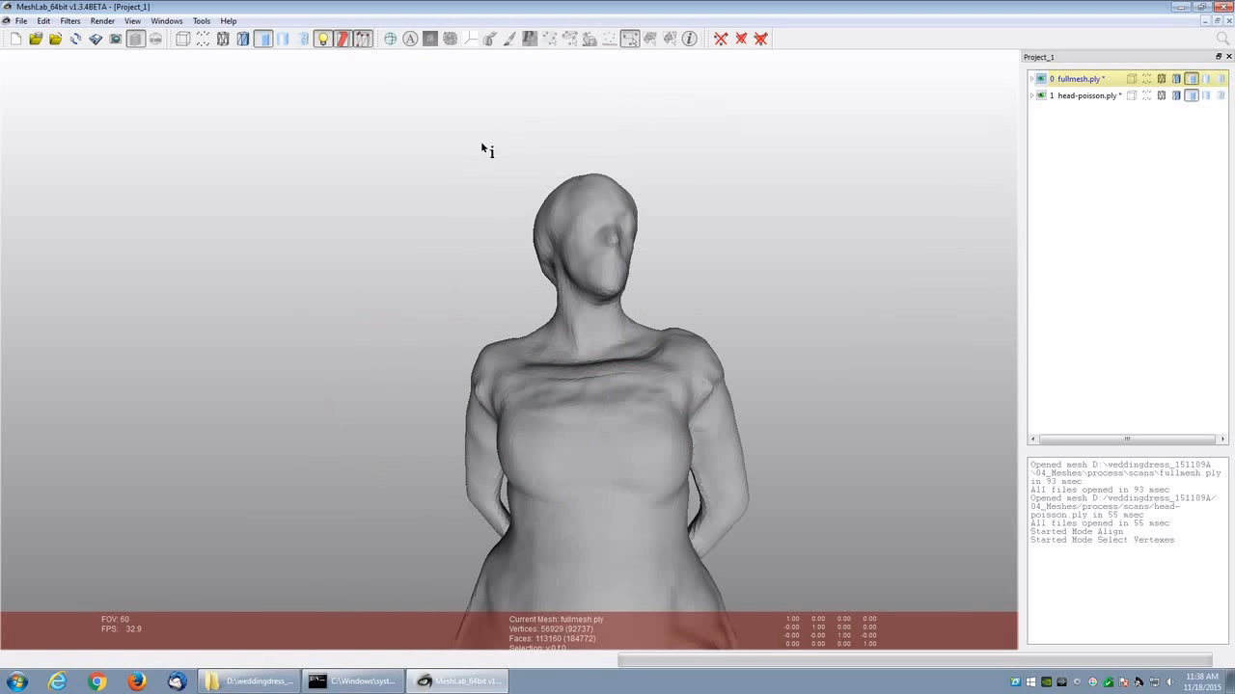
left_click(721, 40)
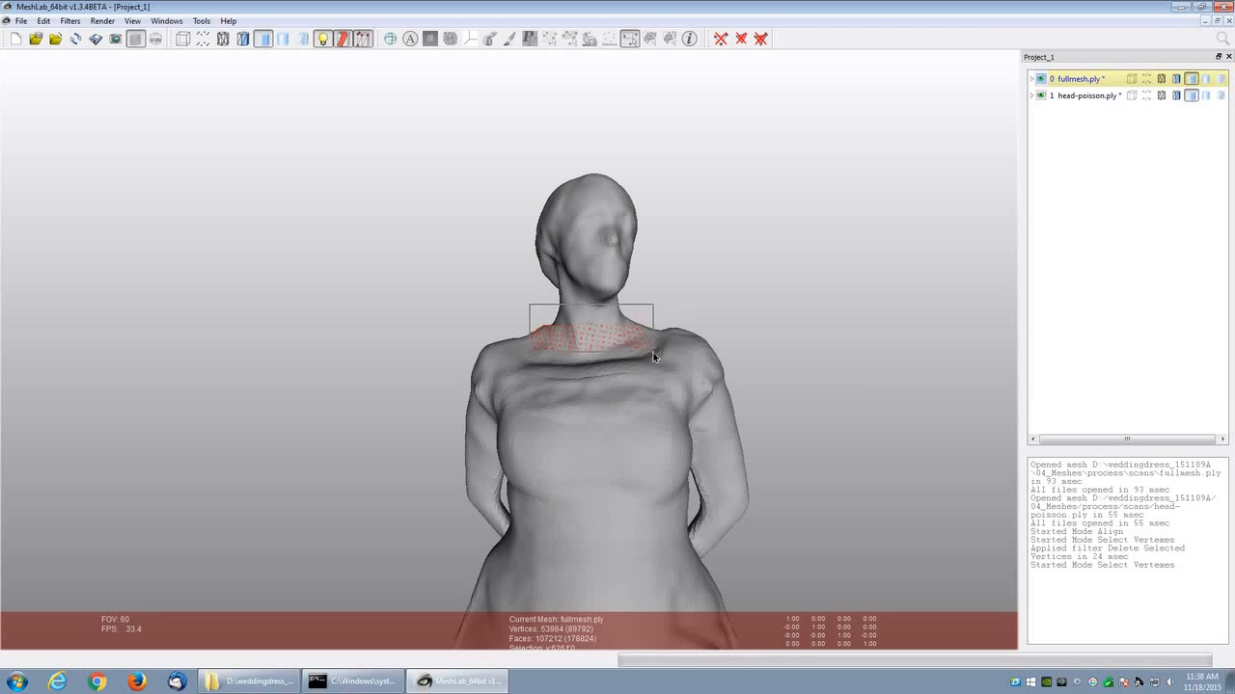
Step: Delete the fullmesh.ply vertices around the neck base plus a small leftover area, and toggle the layer to check the cut
left_click_drag(713, 222, 581, 380)
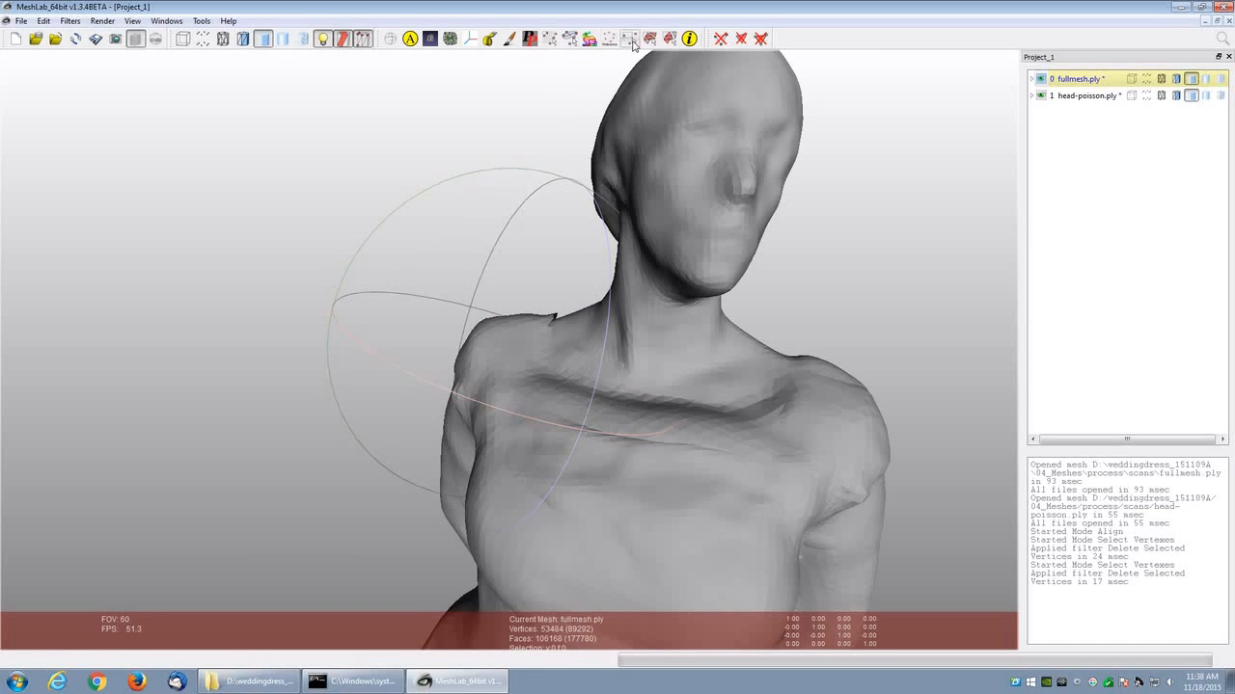
left_click_drag(851, 287, 833, 267)
left_click(1040, 79)
left_click(1040, 79)
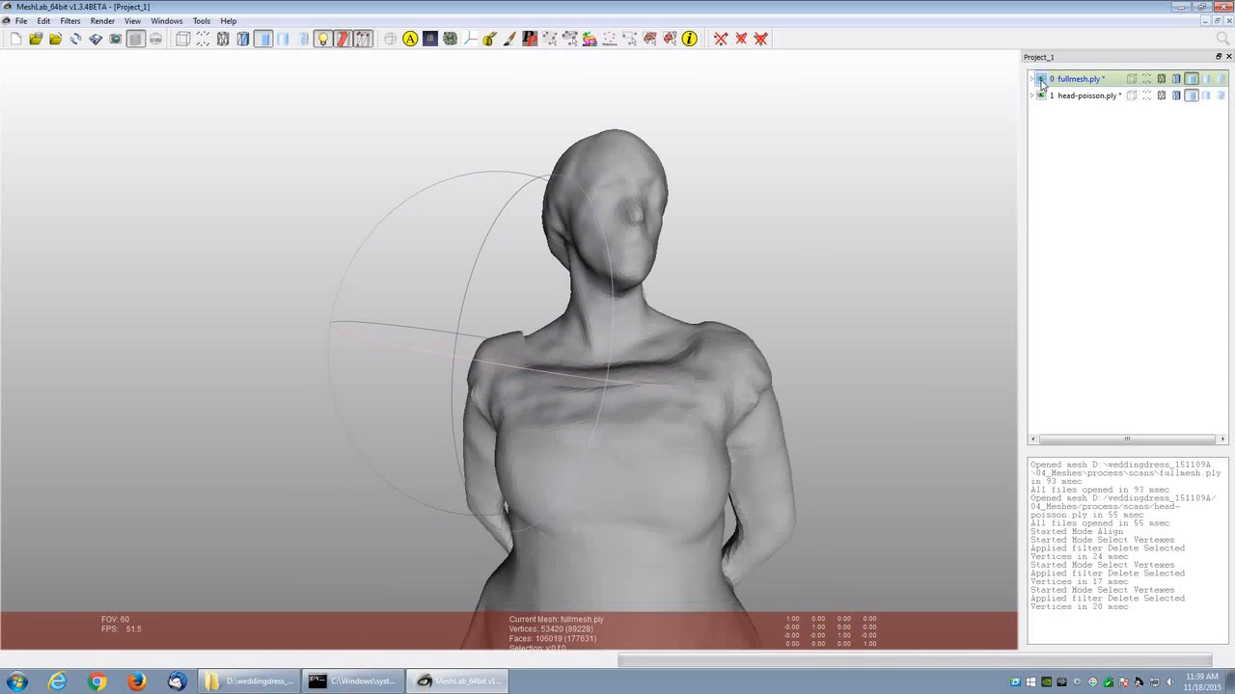
Step: Delete the lower chest vertices of head-poisson.ply that overlap the body, toggling fullmesh.ply to compare the two surfaces
left_click(1039, 79)
left_click(1040, 78)
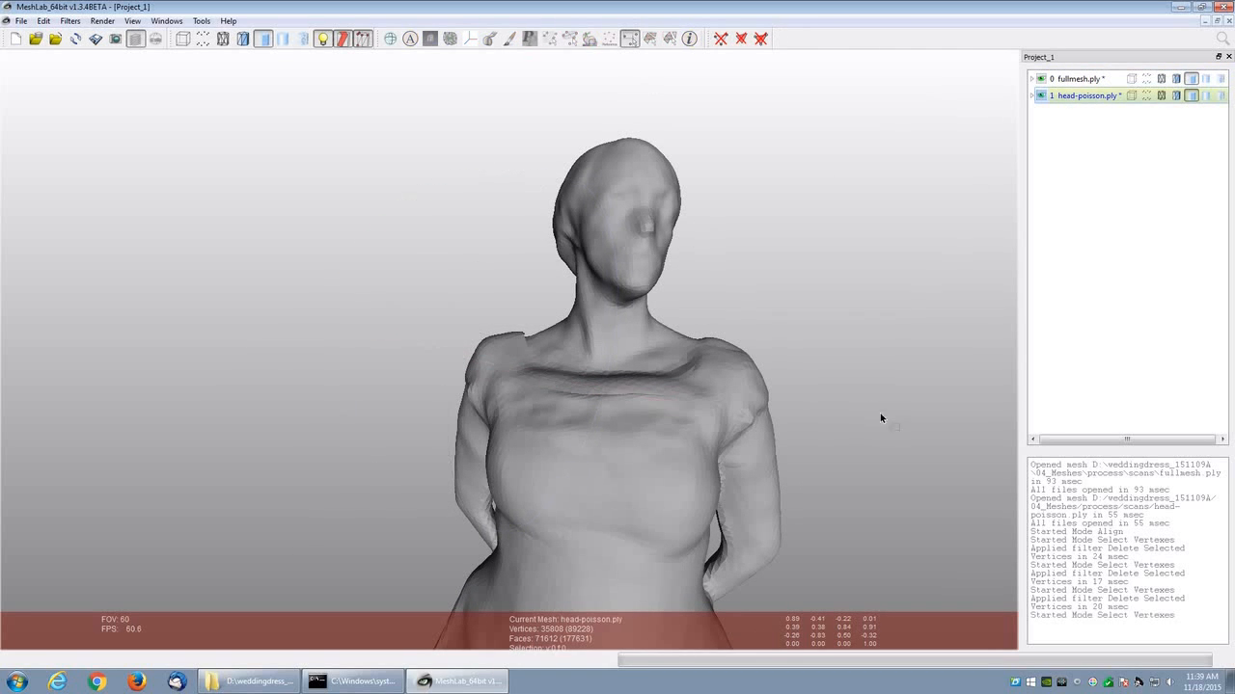
left_click(720, 38)
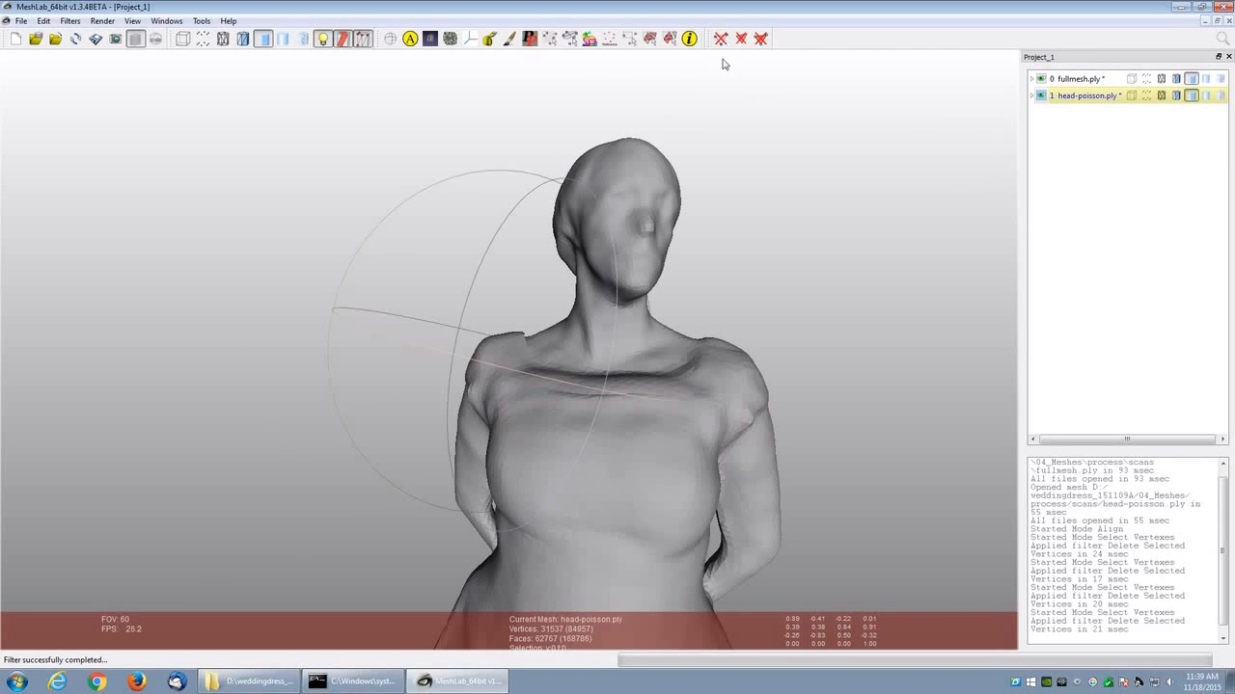
left_click(1042, 77)
left_click(1042, 77)
left_click(1042, 76)
left_click(1043, 76)
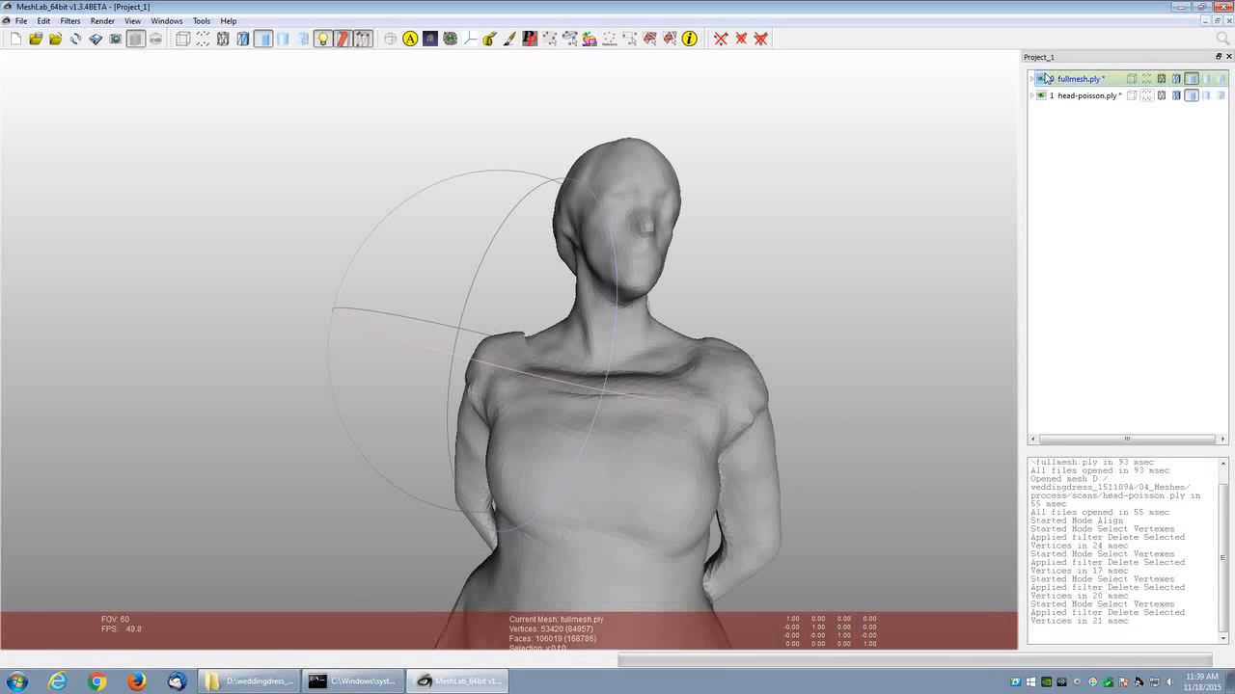
Step: Select the remaining band of head-poisson.ply vertices across the upper chest and delete it
left_click(633, 40)
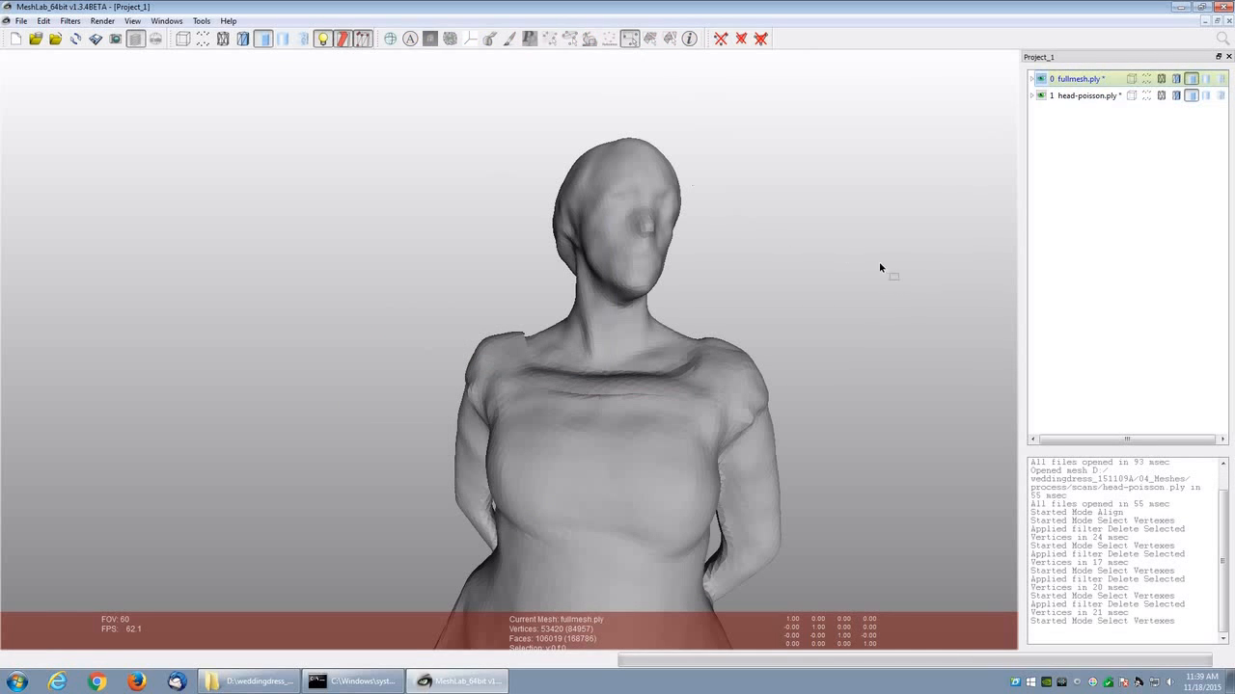
left_click_drag(824, 383, 354, 471)
left_click(721, 39)
Step: Examine the full figure from several angles and distances to check how the head and body surfaces join
left_click_drag(601, 253, 618, 338)
scroll(618, 339, "up", 7)
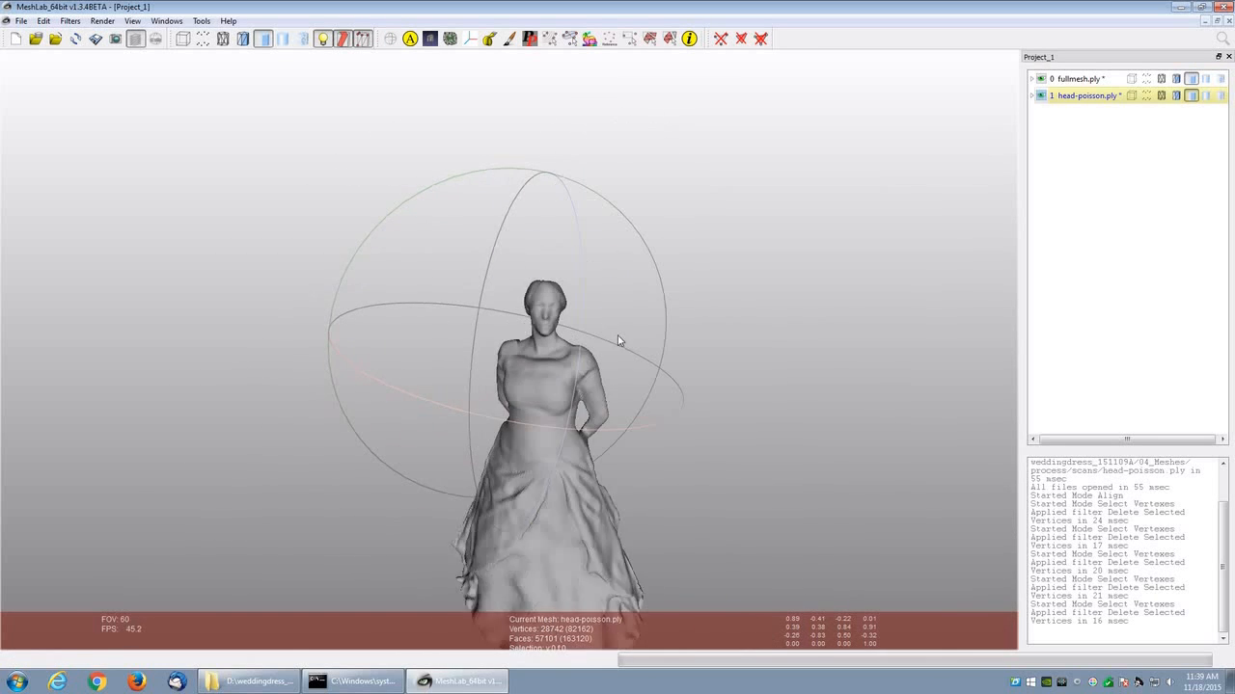
left_click_drag(551, 422, 576, 377)
left_click_drag(529, 383, 479, 390)
scroll(580, 400, "down", 5)
left_click_drag(579, 400, 637, 420)
scroll(591, 389, "up", 3)
scroll(592, 389, "down", 1)
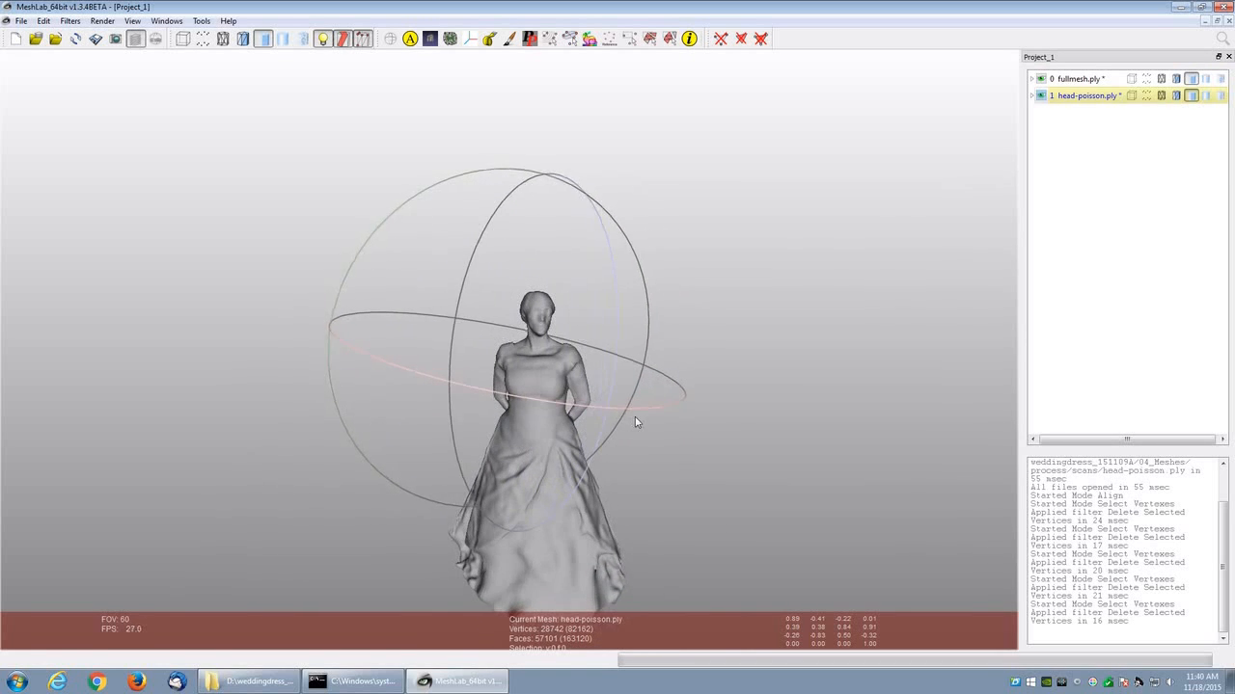
Step: Flatten the visible layers into a single mesh, deleting the source layers and merging duplicate vertices
right_click(1046, 95)
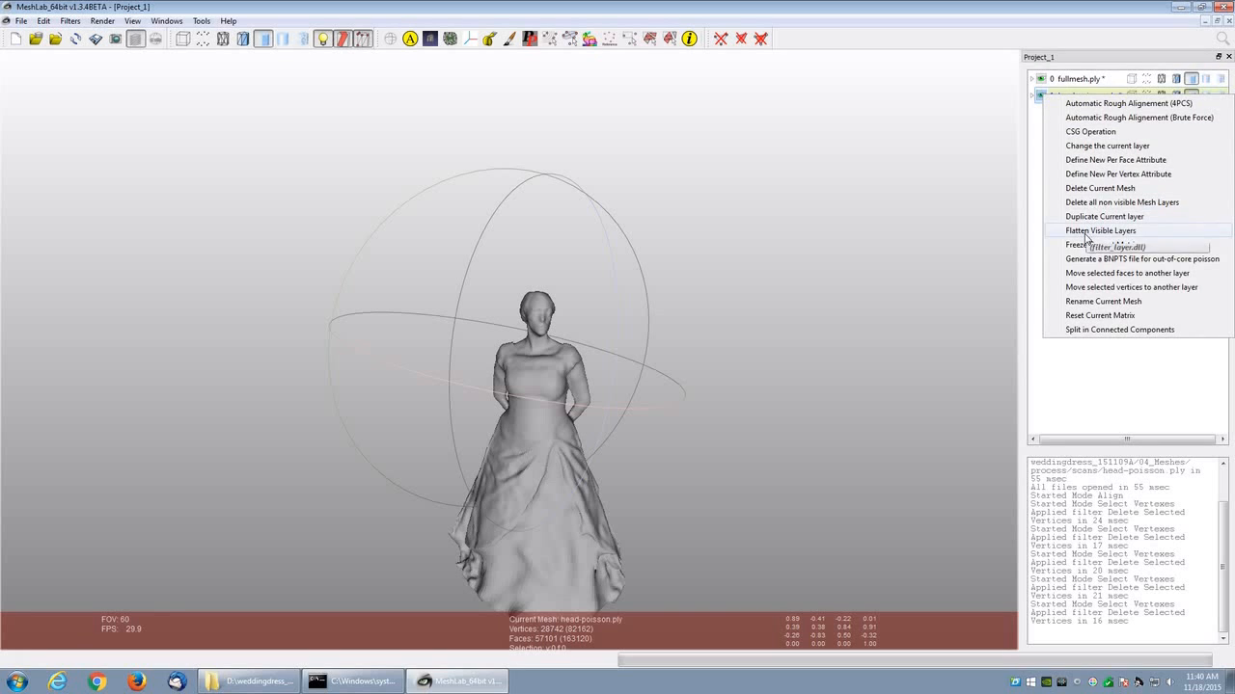
left_click(1086, 232)
left_click(653, 409)
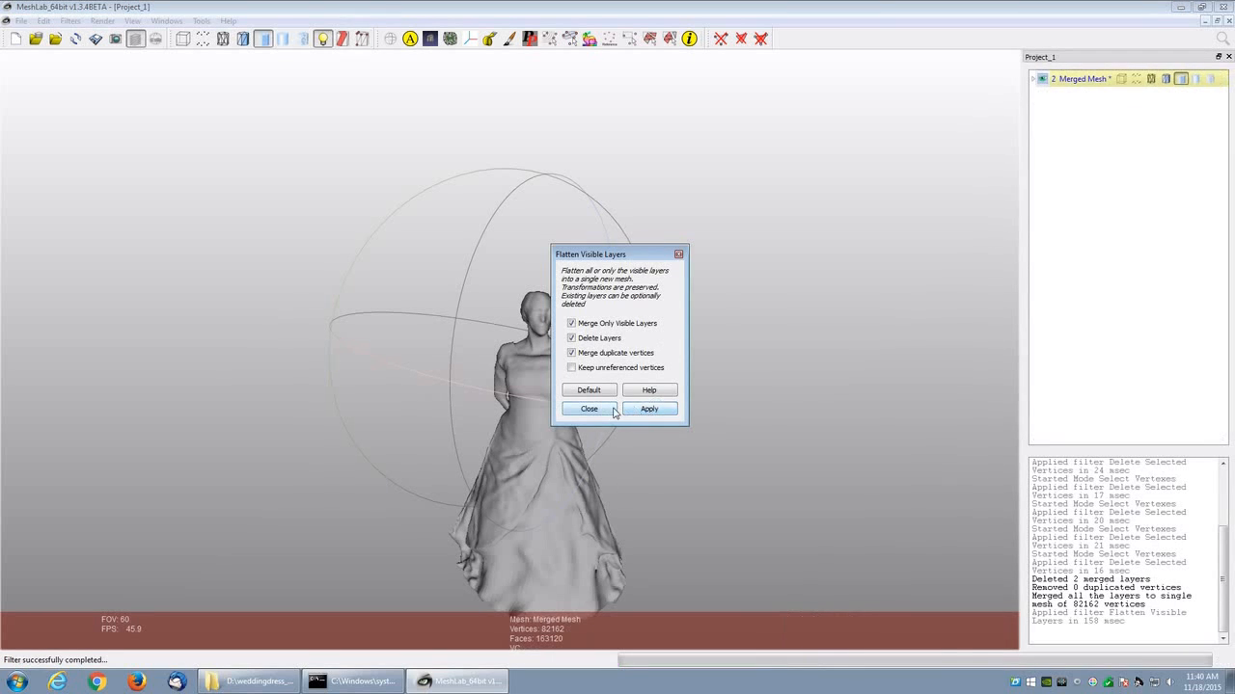
left_click(589, 409)
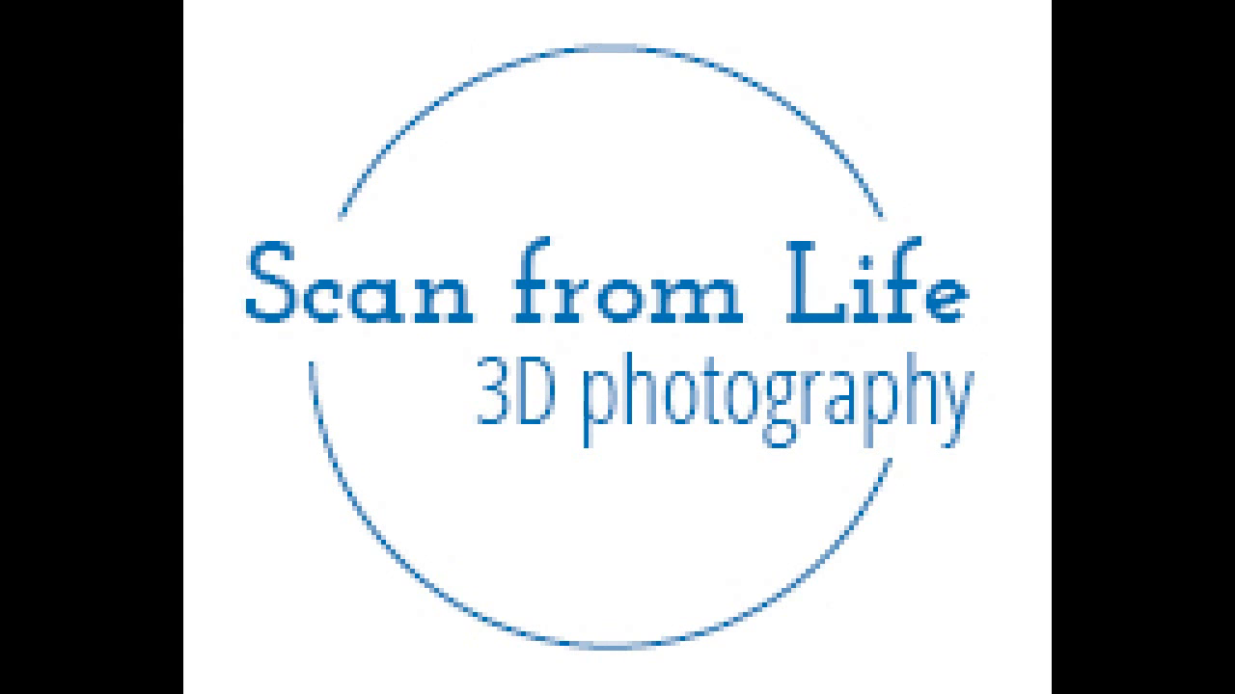